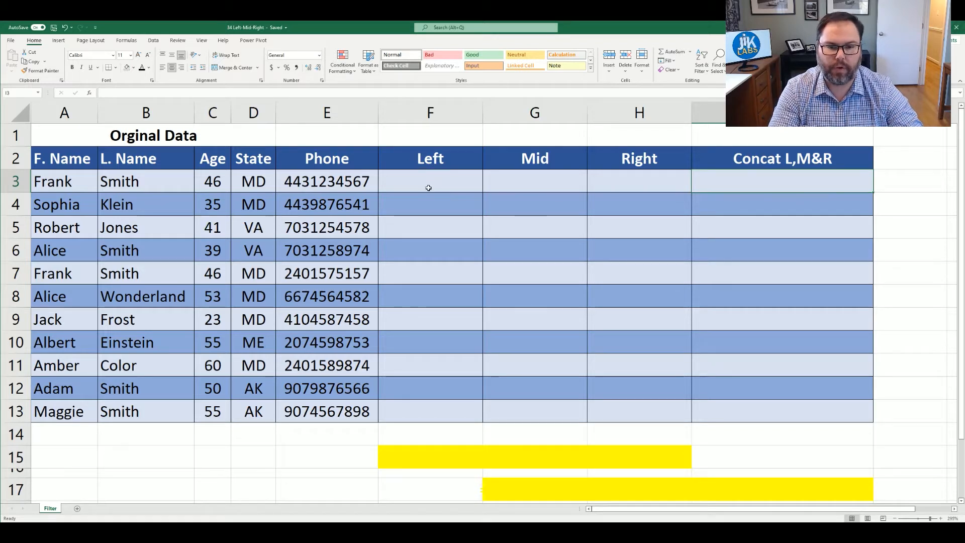
# Enter the formula =LEFT(E3,3) in cell F3 to extract the area code from the phone number.
pyautogui.click(428, 187)
pyautogui.write('=')
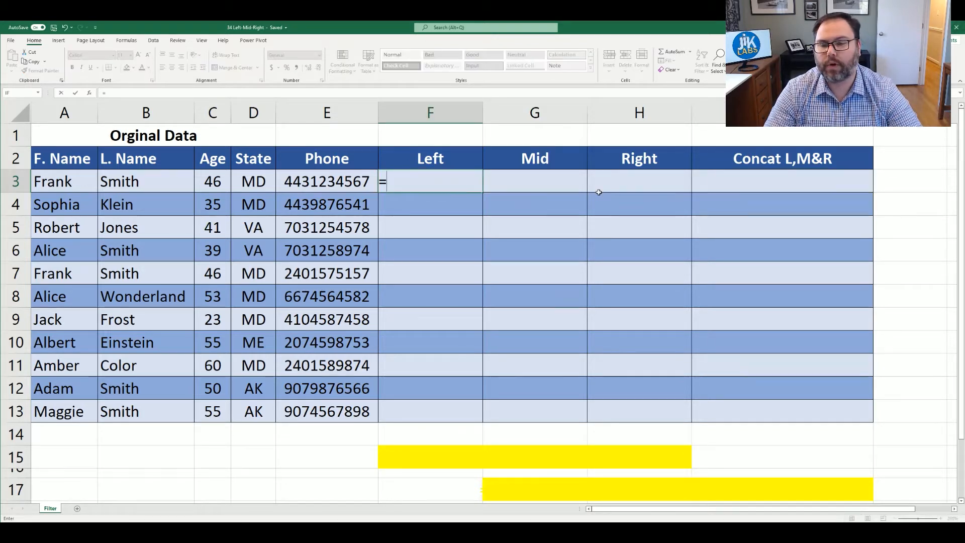
pyautogui.write('left')
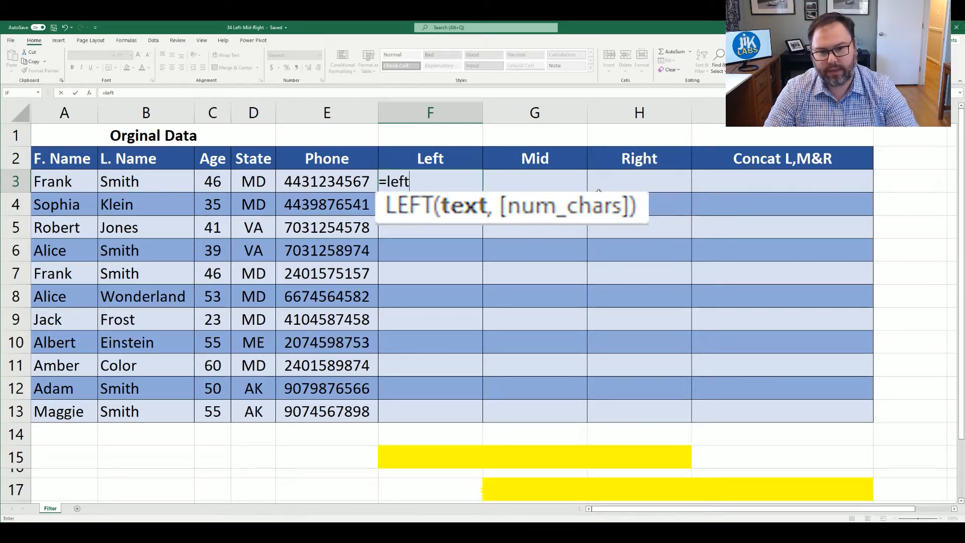
pyautogui.write('(')
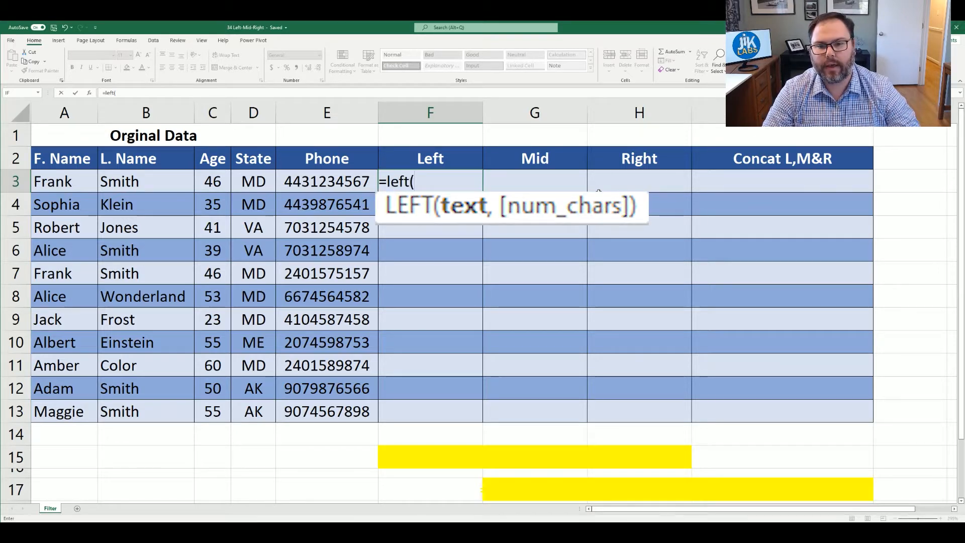
pyautogui.click(324, 181)
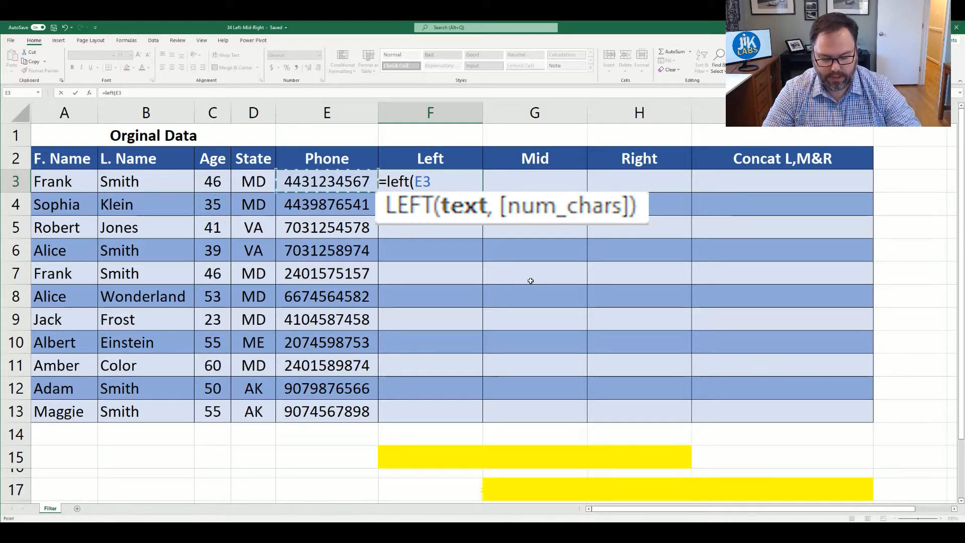
pyautogui.write(',')
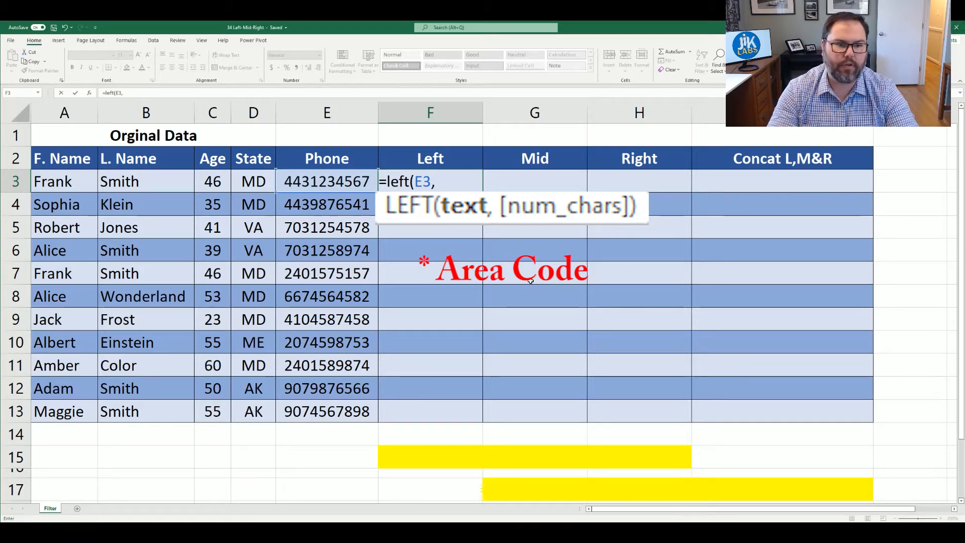
pyautogui.write('3)')
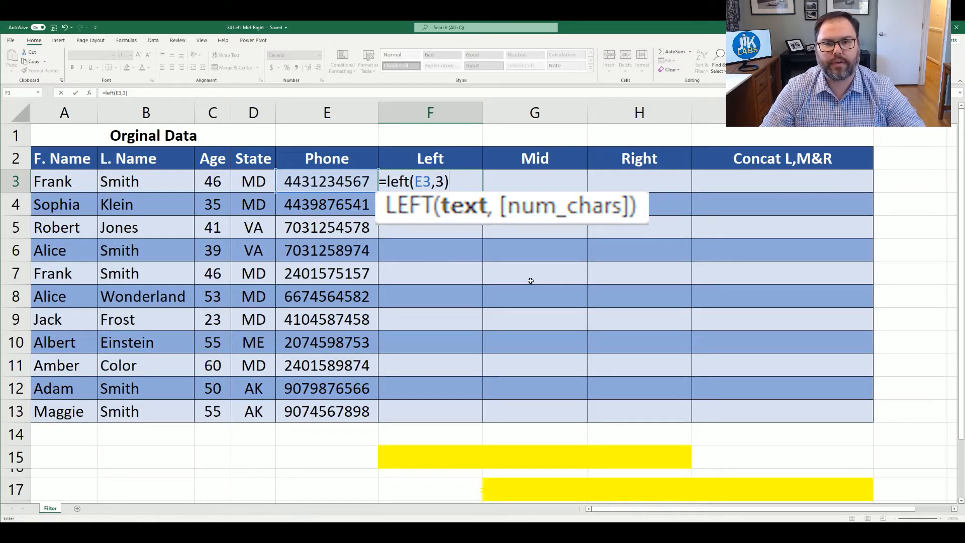
pyautogui.press('Return')
pyautogui.press('Up')
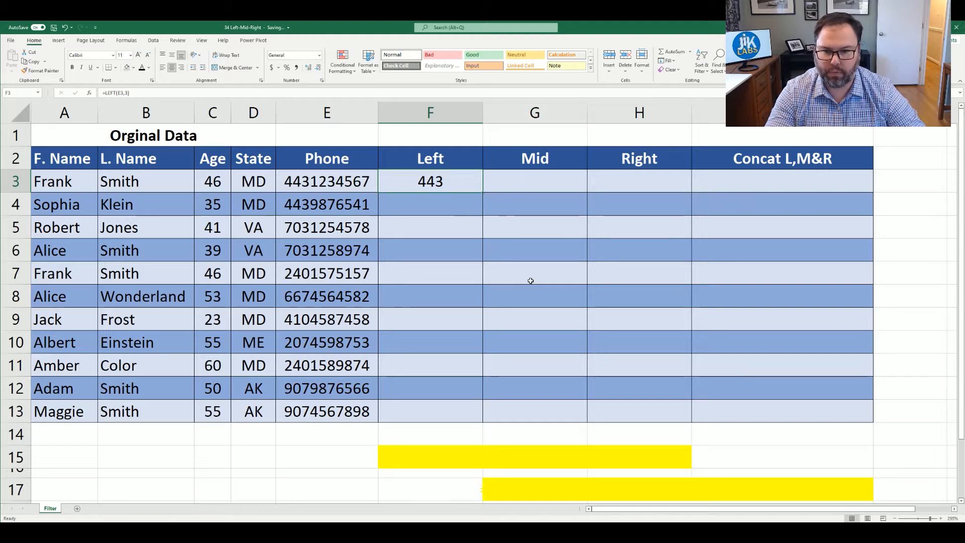
# Enter the formula =MID(E3,4,3) in cell G3 to extract the middle three digits of the phone number.
pyautogui.press('Right')
pyautogui.write('=mid(')
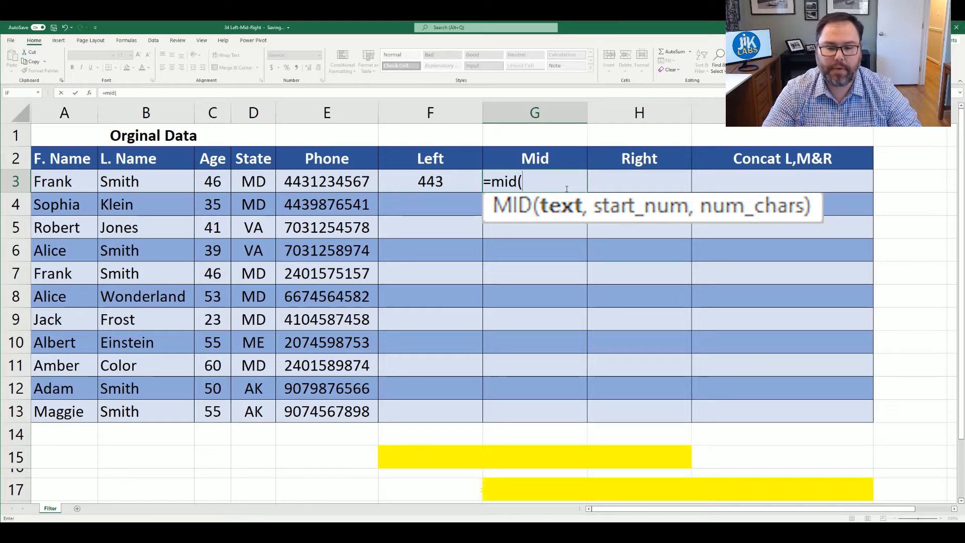
pyautogui.click(347, 181)
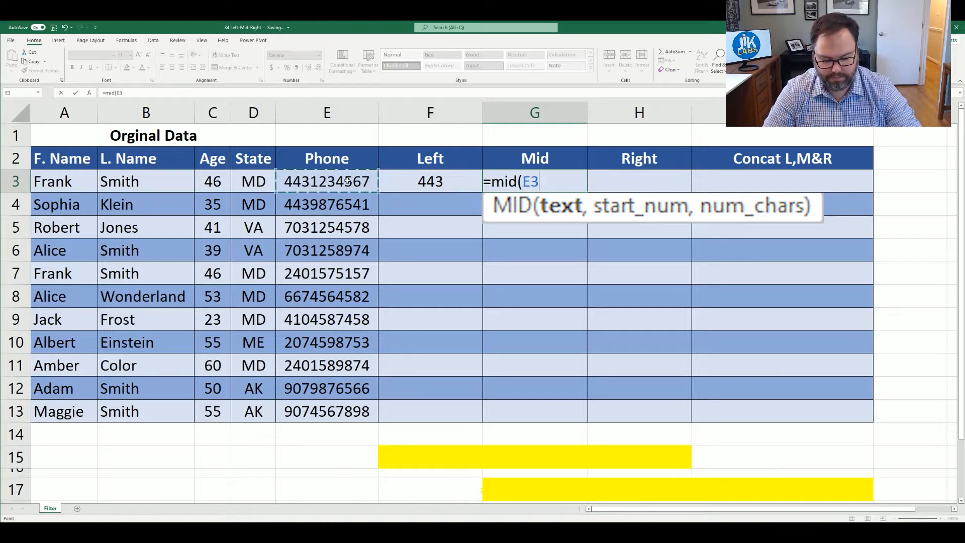
pyautogui.write(',')
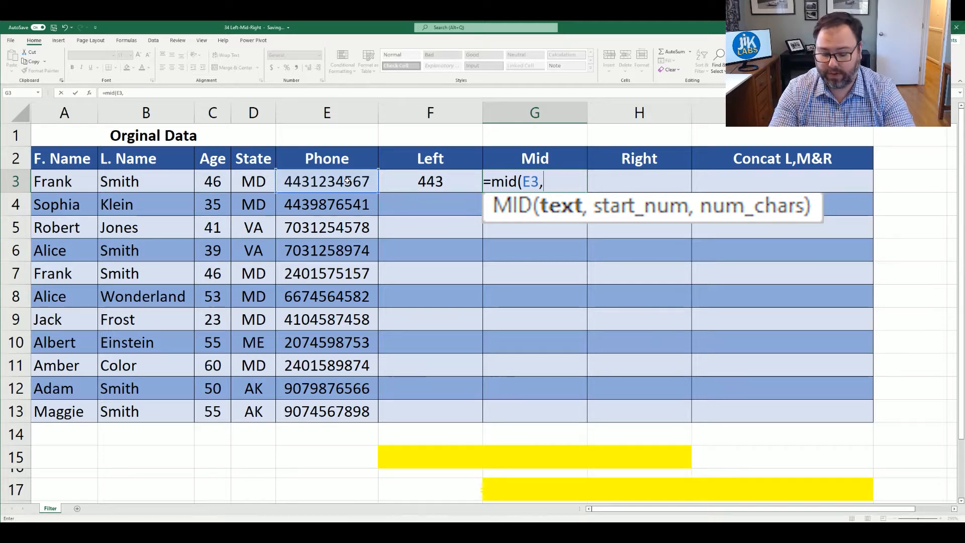
pyautogui.write('4')
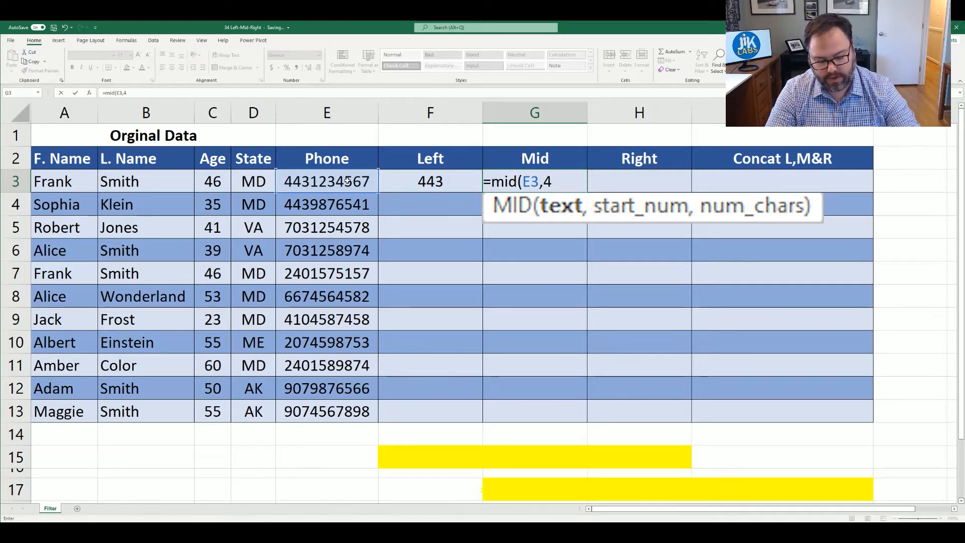
pyautogui.write(',')
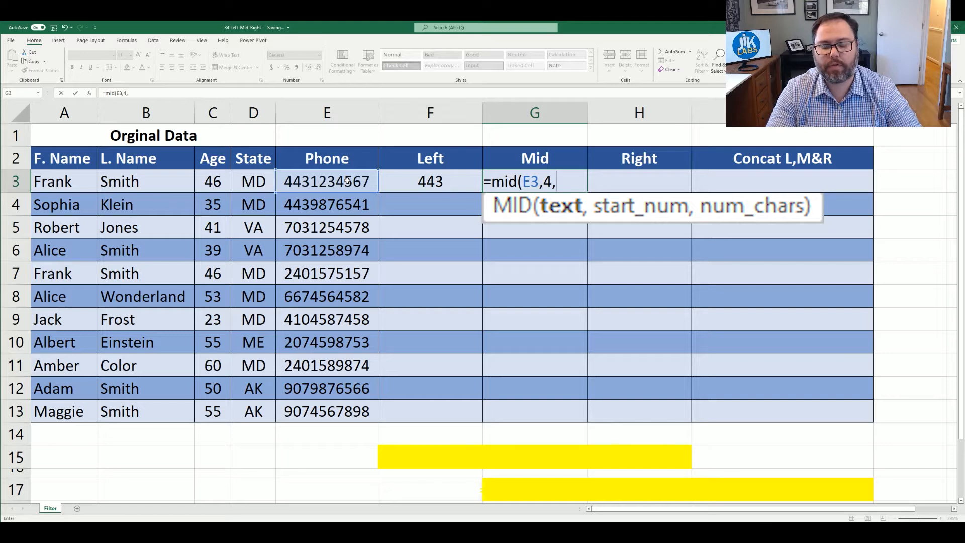
pyautogui.write('3')
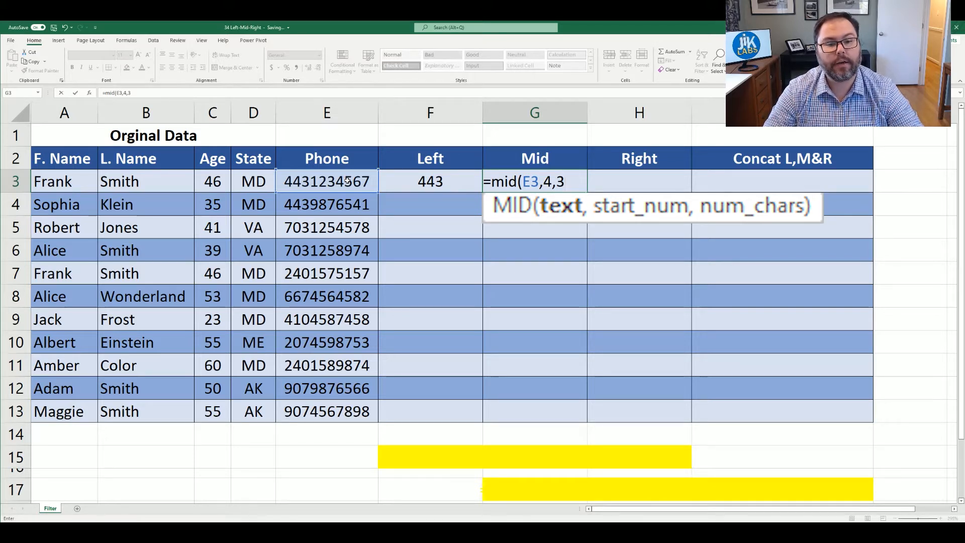
pyautogui.write(')')
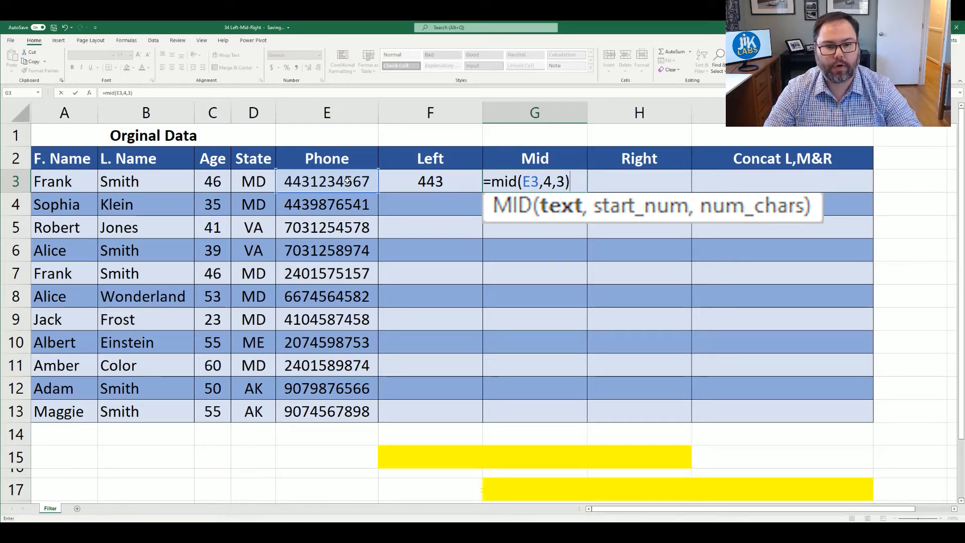
pyautogui.press('Return')
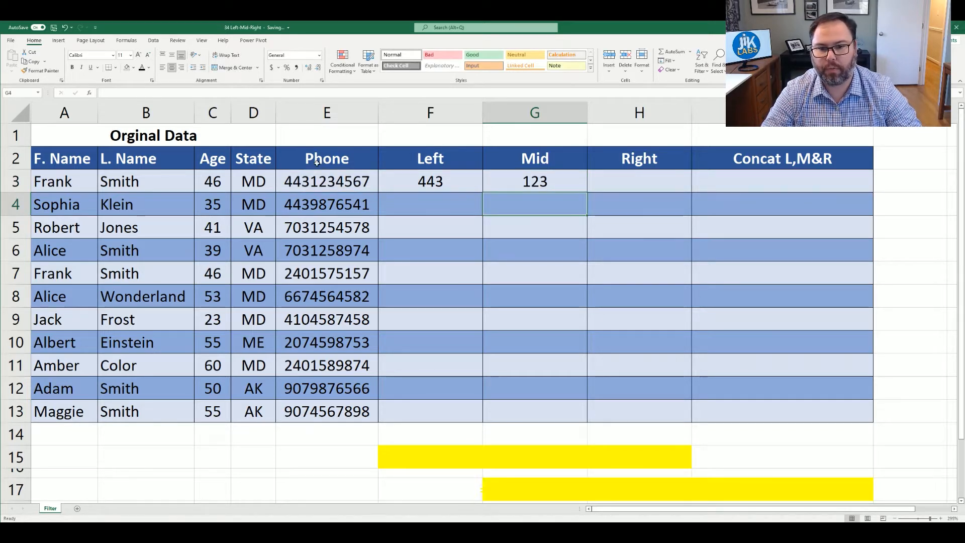
# Enter the formula =RIGHT(E3,4) in cell H3 to extract the last four digits of the phone number.
pyautogui.click(680, 187)
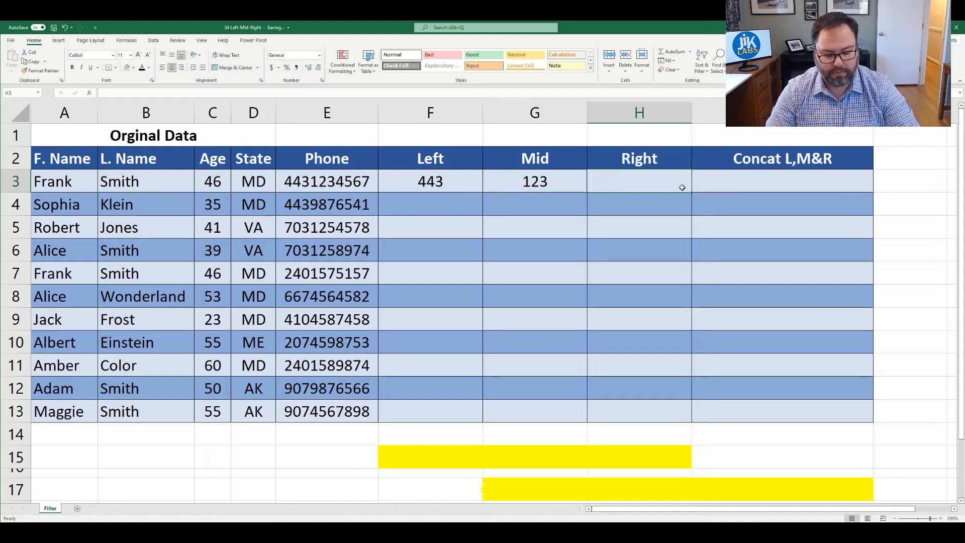
pyautogui.write('=')
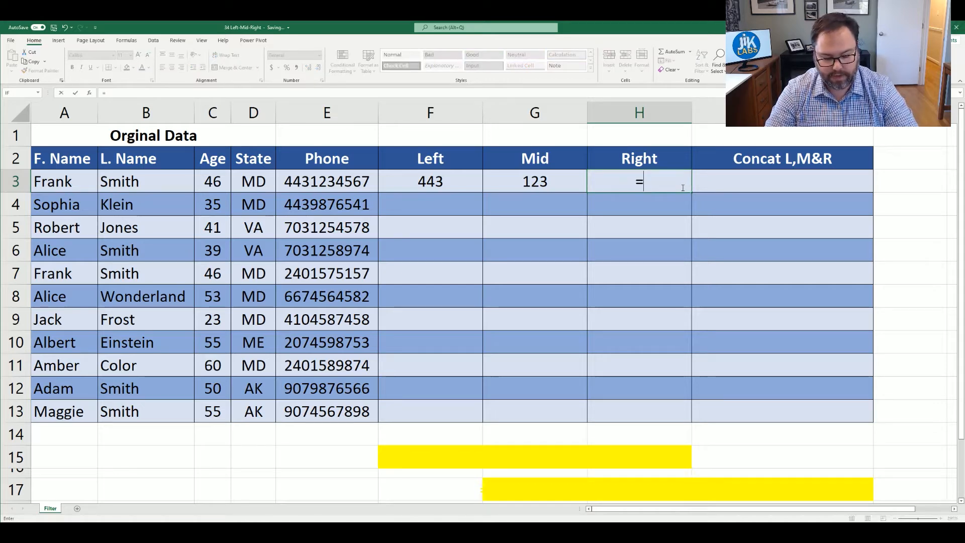
pyautogui.write('right(')
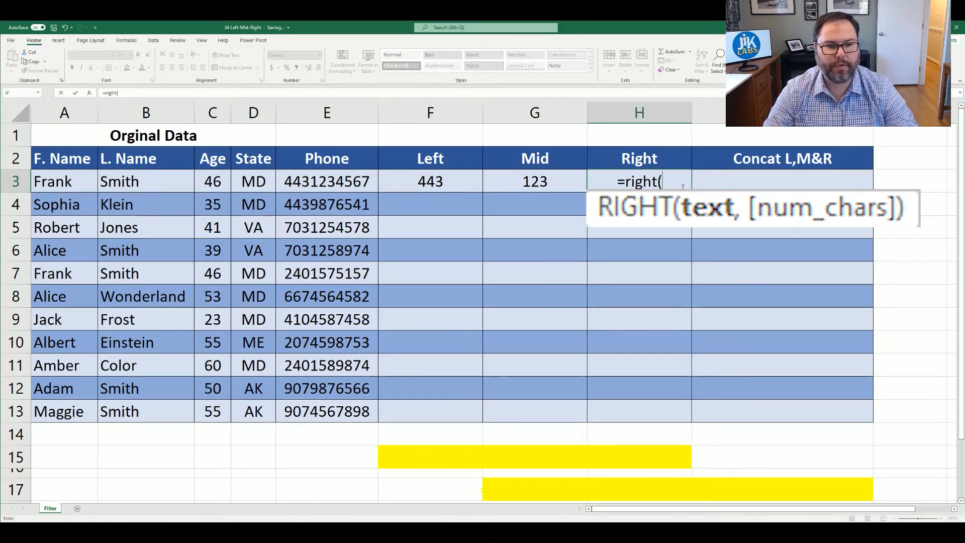
pyautogui.click(327, 182)
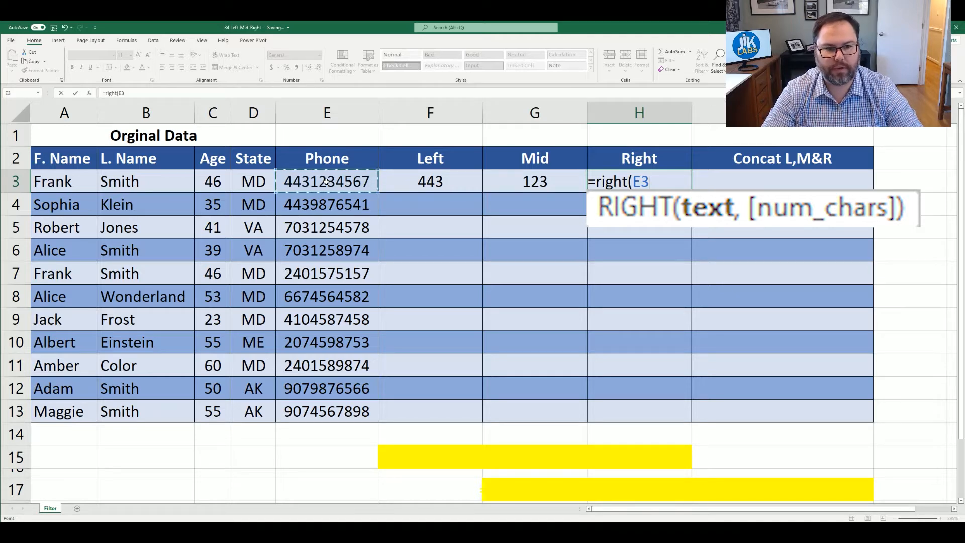
pyautogui.write(',')
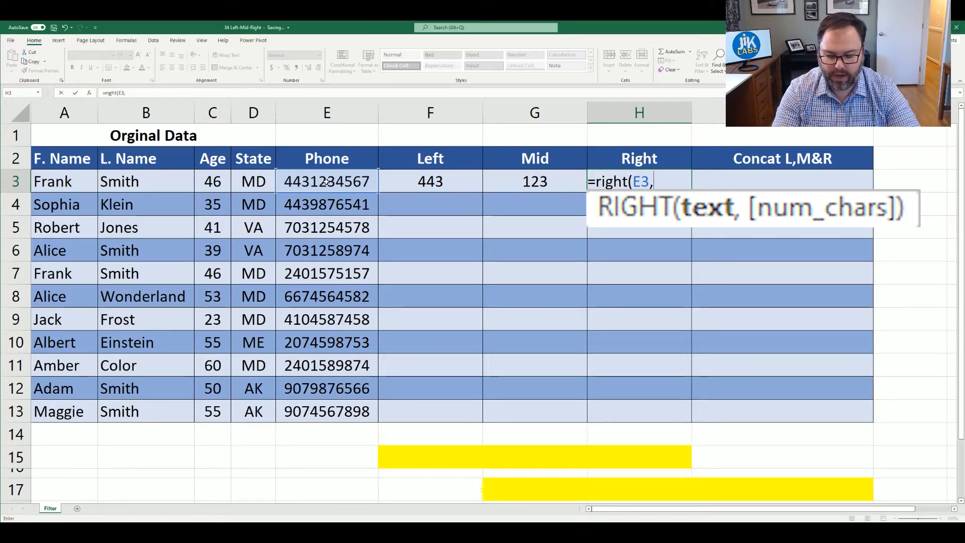
pyautogui.write('4')
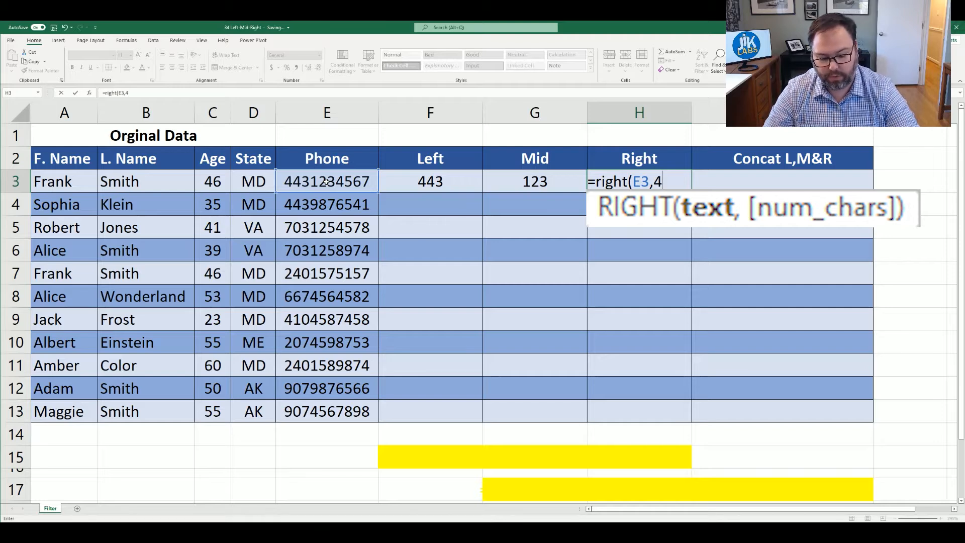
pyautogui.write(')')
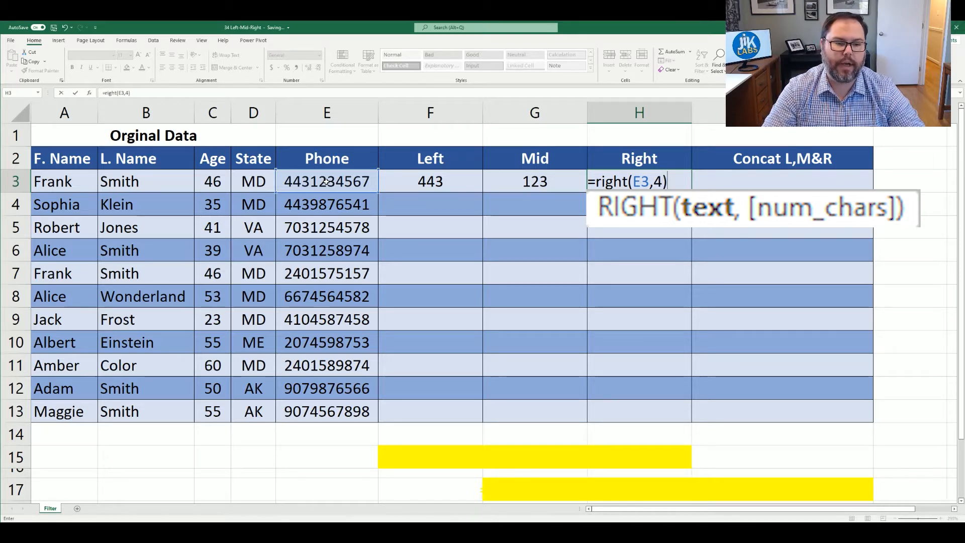
pyautogui.press('Return')
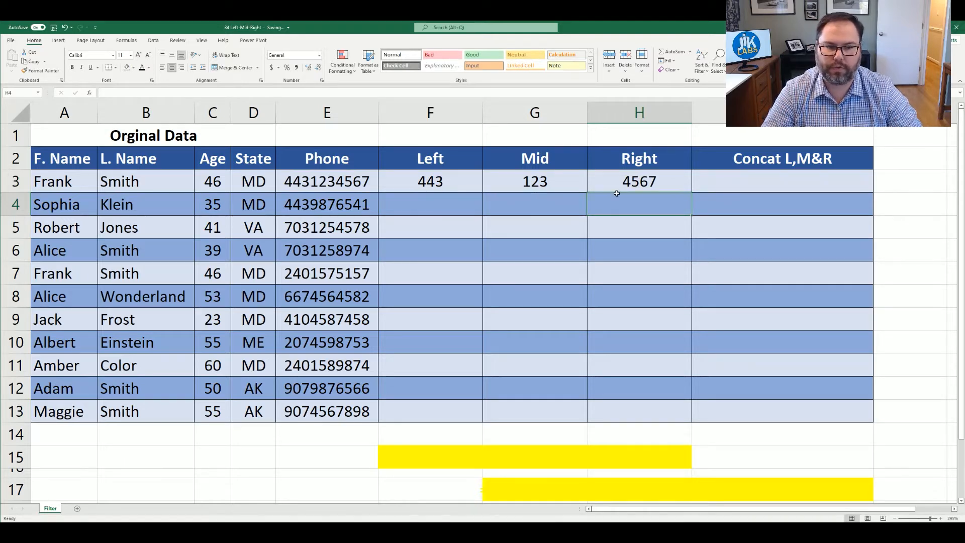
# Set the font color of the yellow cells F15:H15 to black to reveal their formula text.
pyautogui.moveTo(442, 451); pyautogui.dragTo(620, 451)
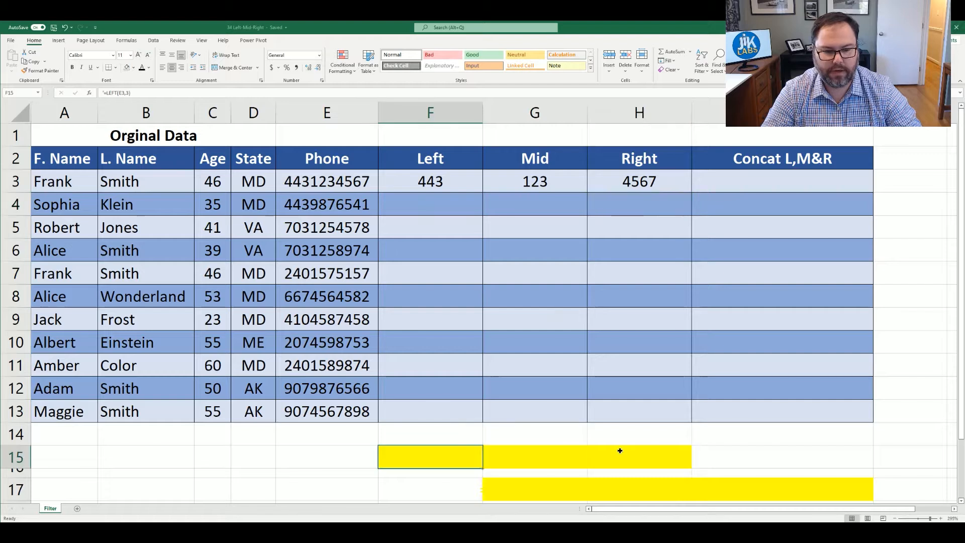
pyautogui.click(141, 68)
pyautogui.click(439, 434)
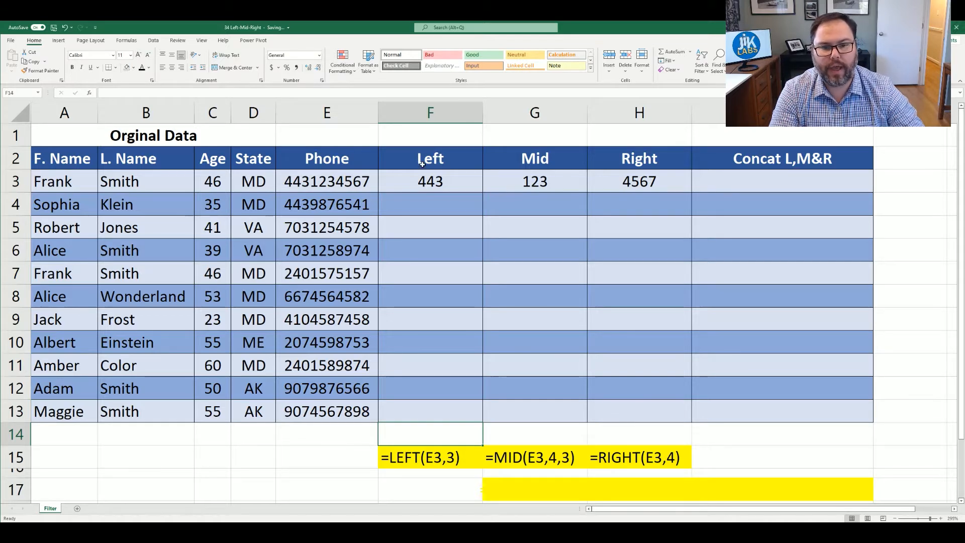
# Copy the Left, Mid and Right formulas from F3:H3 down through row 13 and end the copy mode.
pyautogui.moveTo(429, 180); pyautogui.dragTo(637, 180)
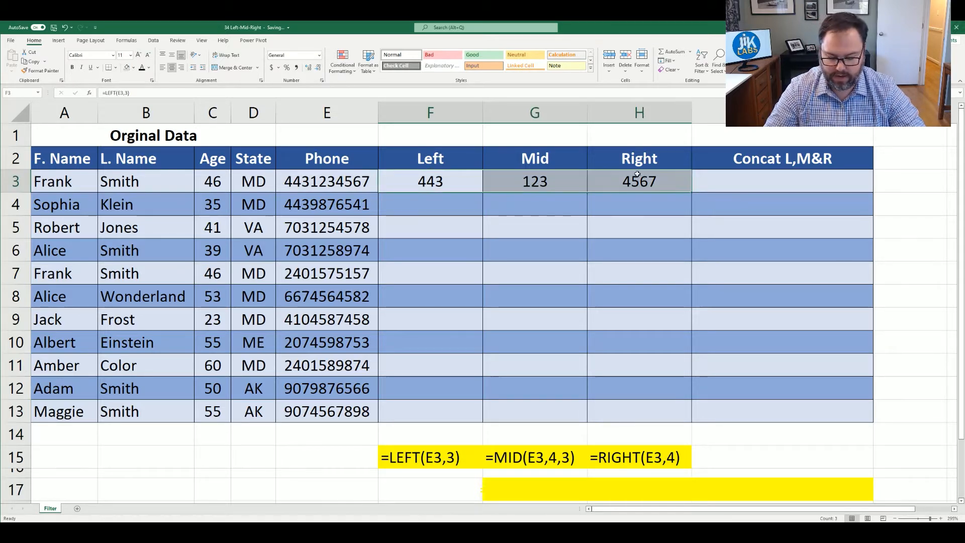
pyautogui.hotkey('ctrl', 'c')
pyautogui.moveTo(421, 412); pyautogui.dragTo(430, 204)
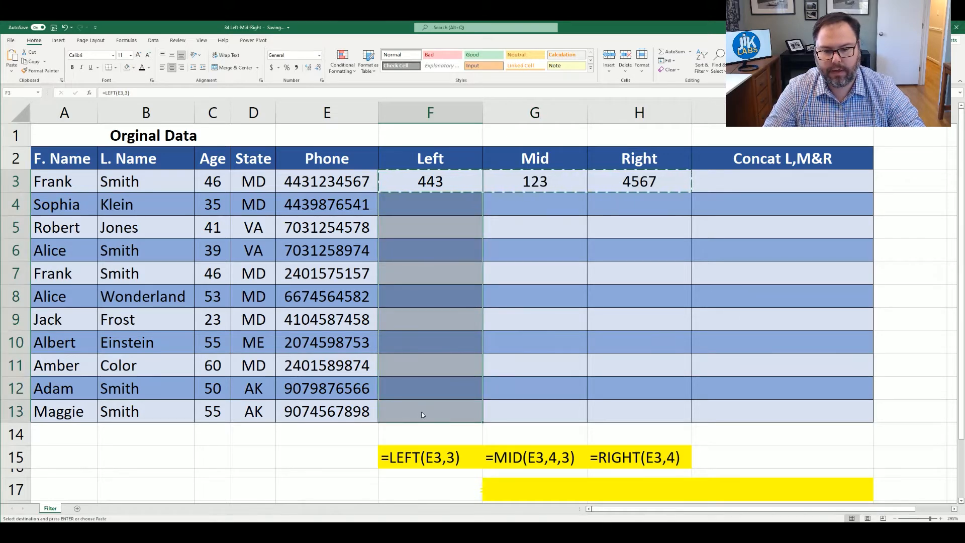
pyautogui.hotkey('ctrl', 'v')
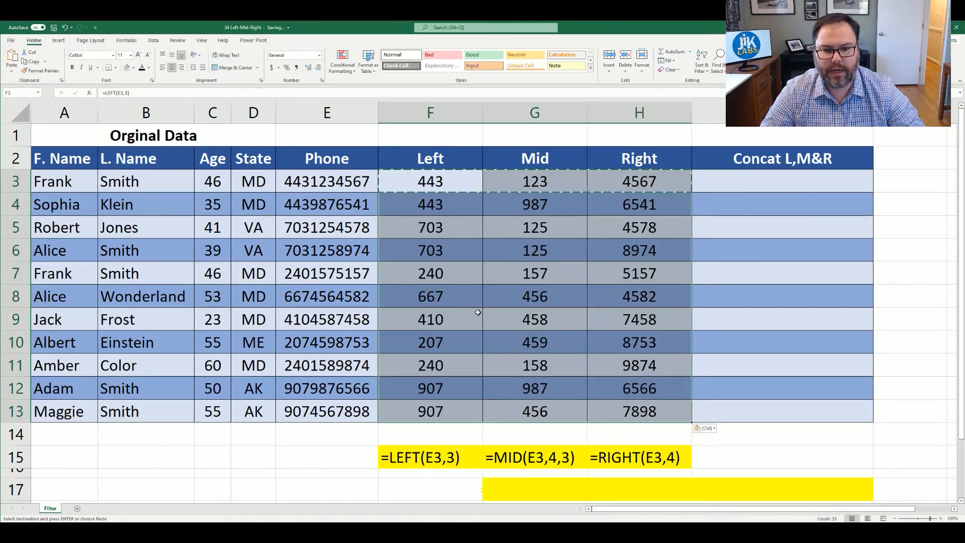
pyautogui.click(443, 319)
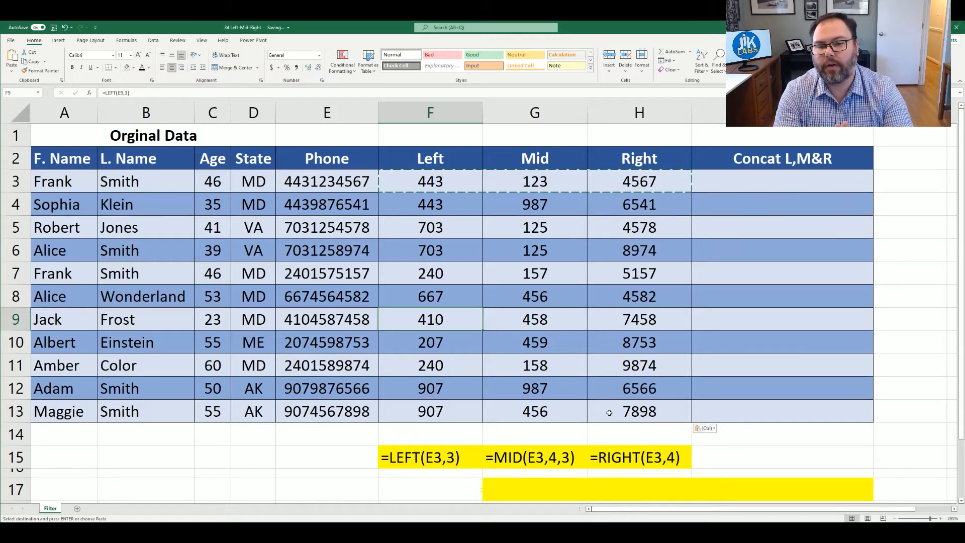
pyautogui.press('Escape')
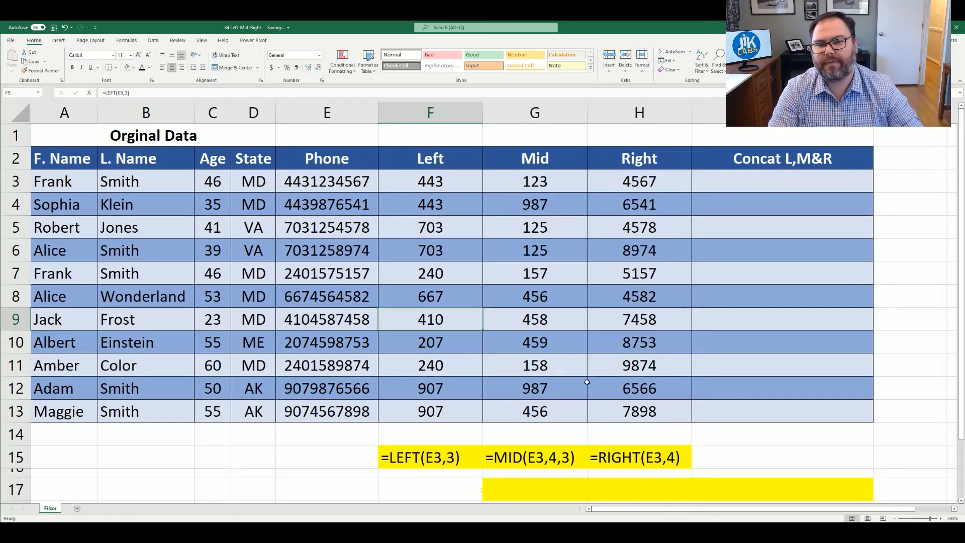
# Replace the phone number in cell E3 with a different ten-digit phone number.
pyautogui.click(302, 191)
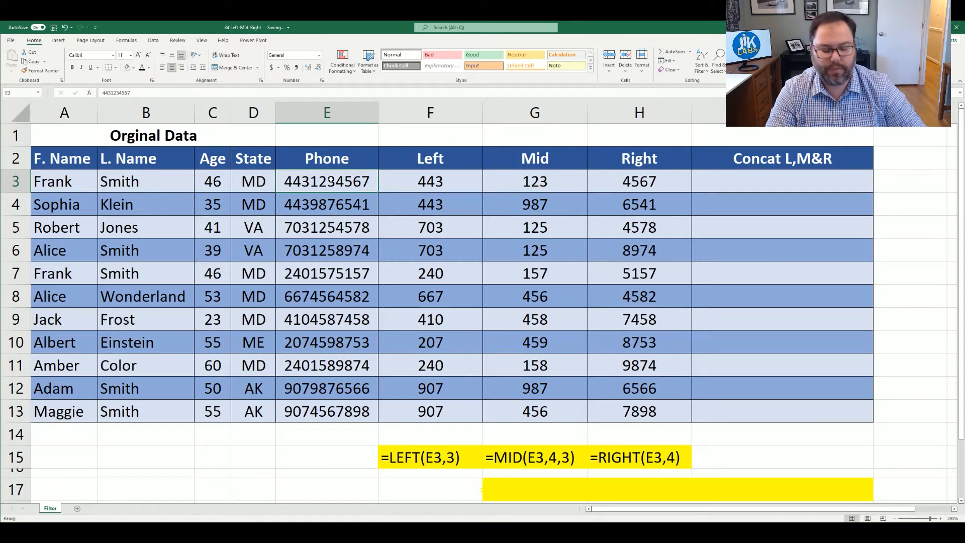
pyautogui.write('123')
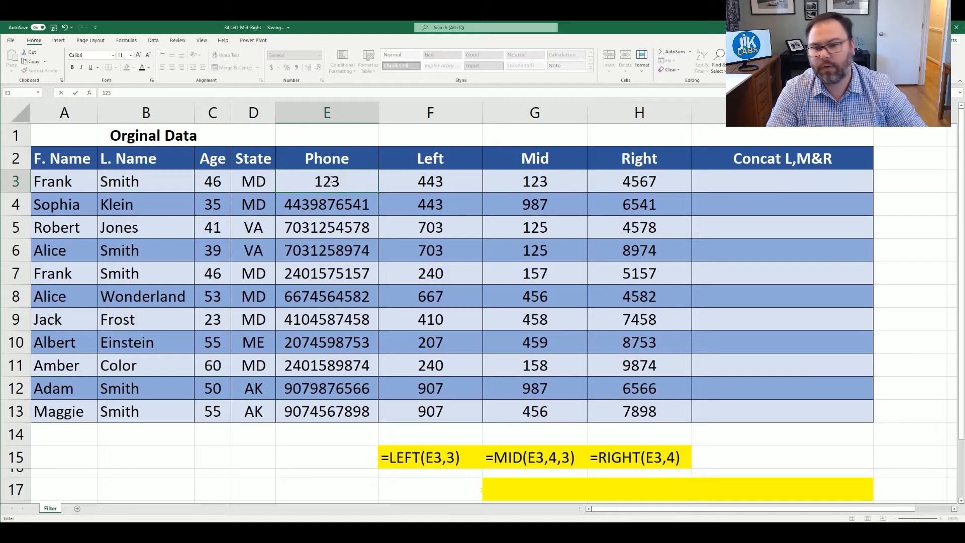
pyautogui.write('4567899')
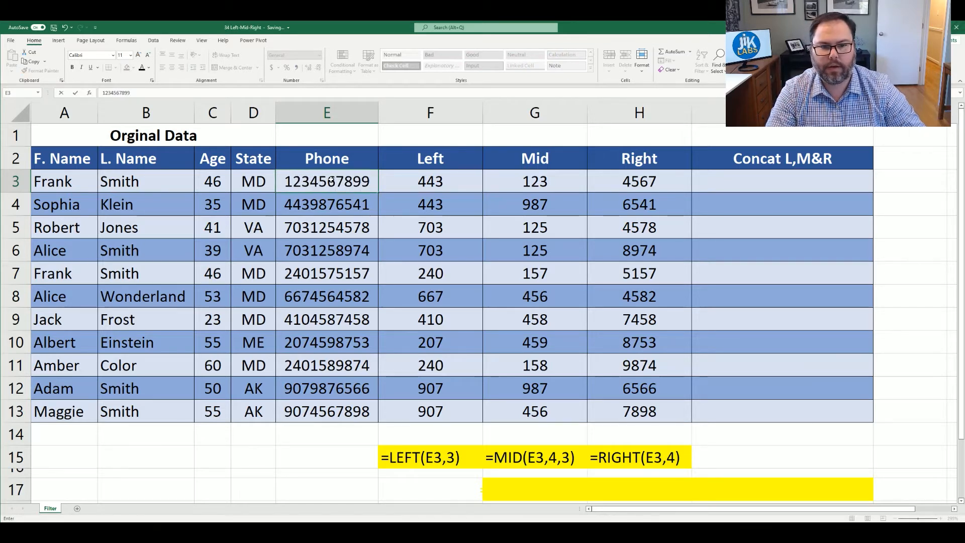
pyautogui.press('Return')
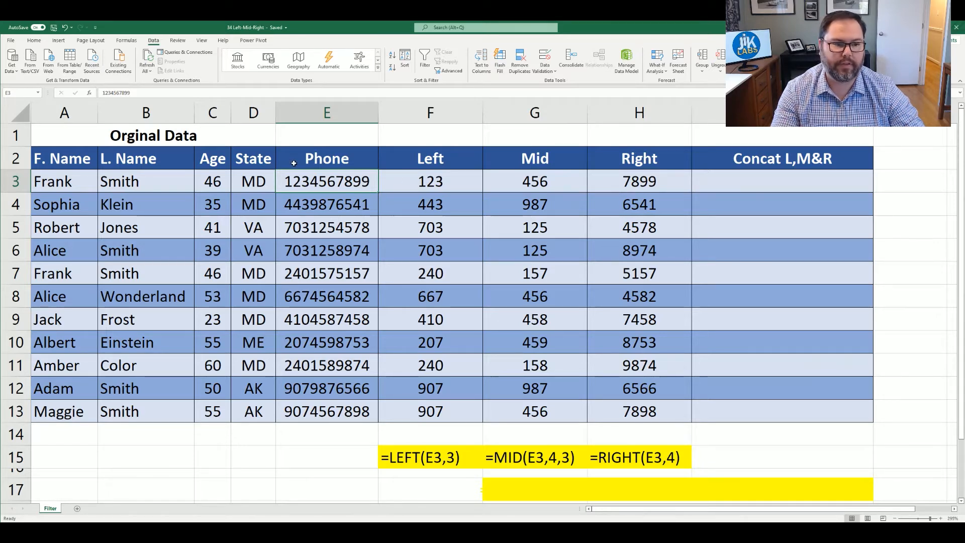
# Enter a sample of the first row's phone number in cell I1, with the area code in parentheses and a hyphen before the last four digits.
pyautogui.click(745, 136)
pyautogui.write('(')
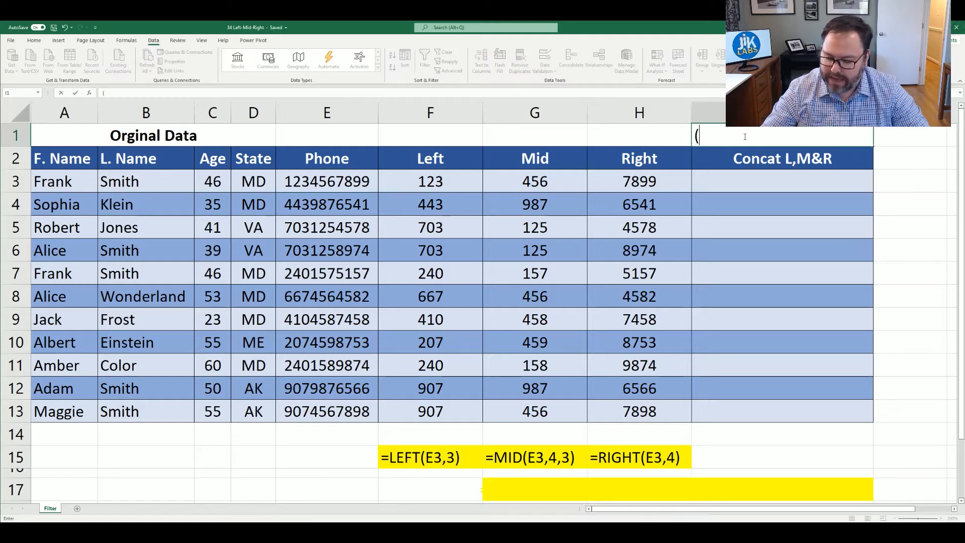
pyautogui.press('Escape')
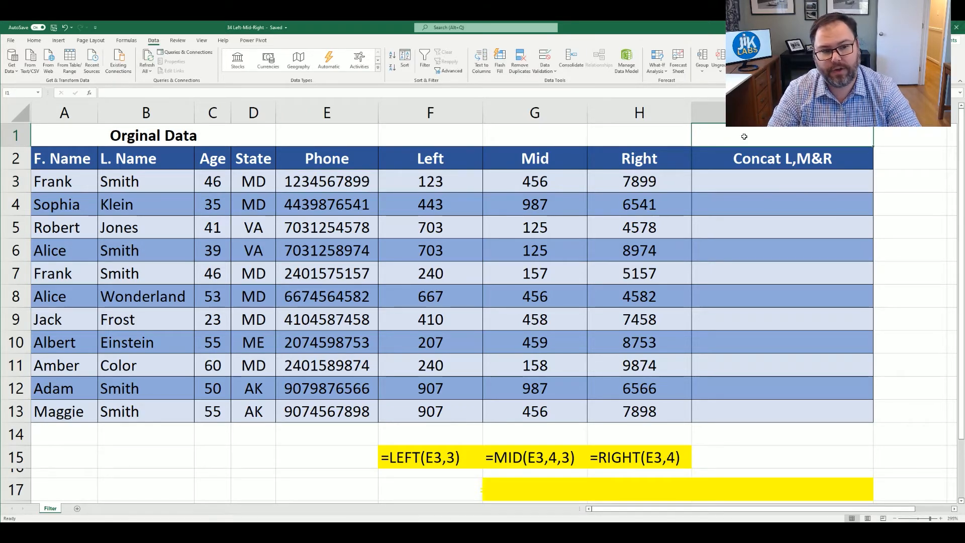
pyautogui.write('(123')
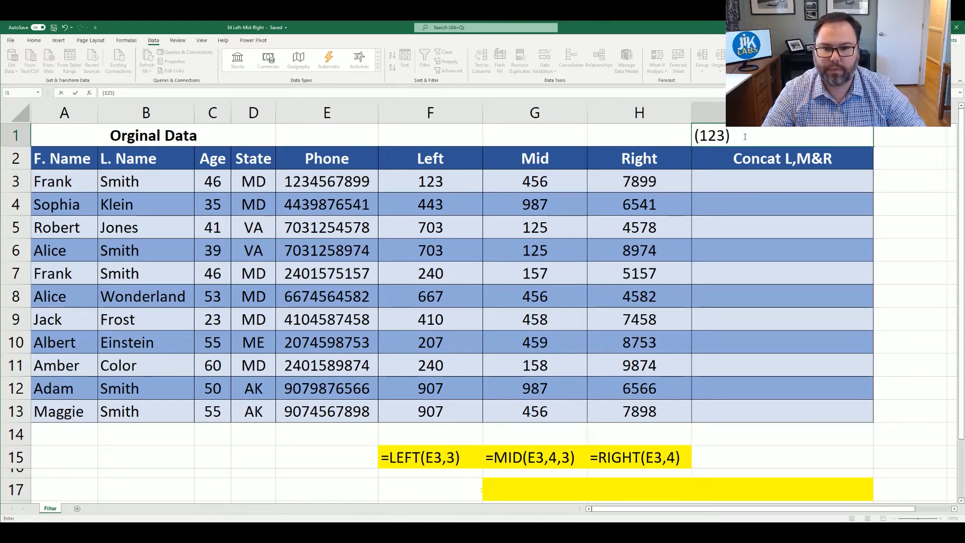
pyautogui.write('456-7899')
pyautogui.press('Return')
pyautogui.click(744, 136)
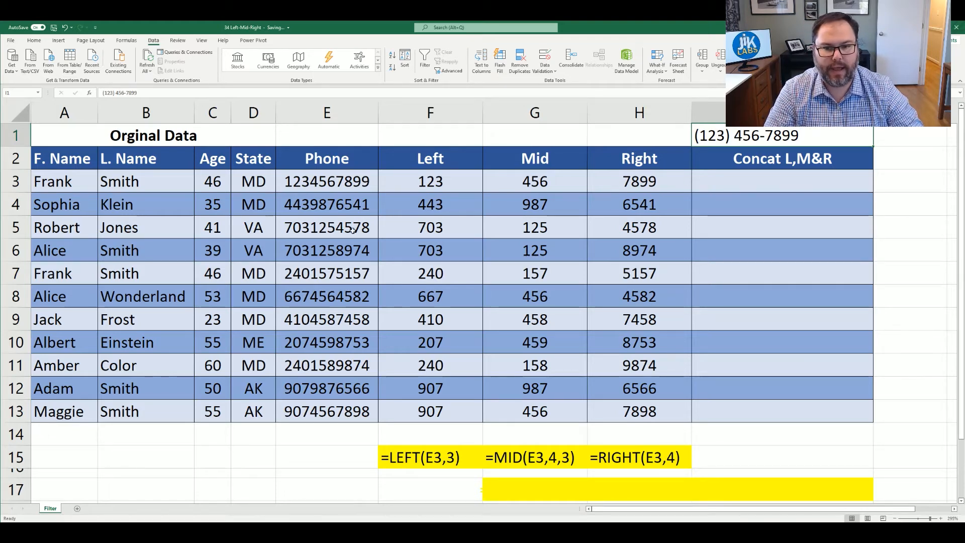
# Begin a CONCAT formula in cell I3 with the opening parenthesis text "(" followed by LEFT(E3,3).
pyautogui.click(735, 176)
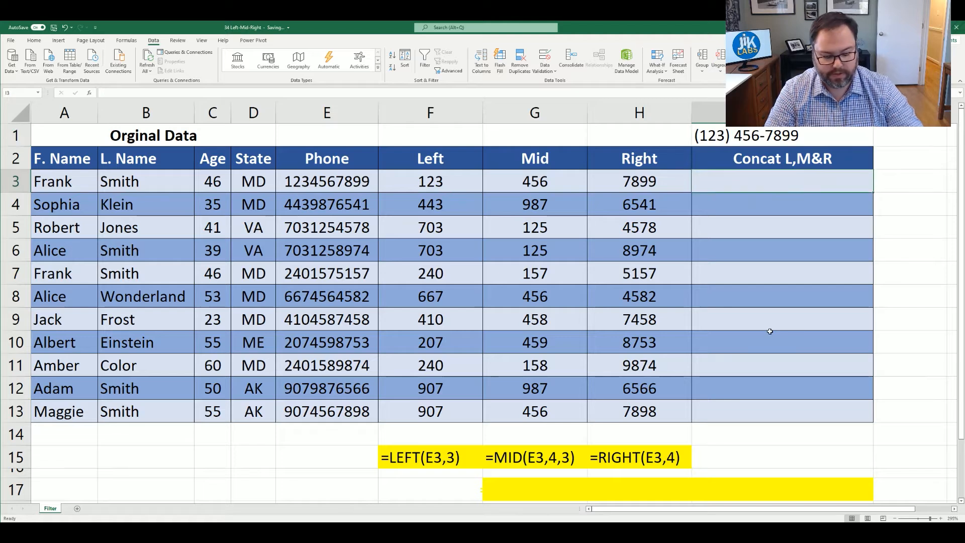
pyautogui.write('=c')
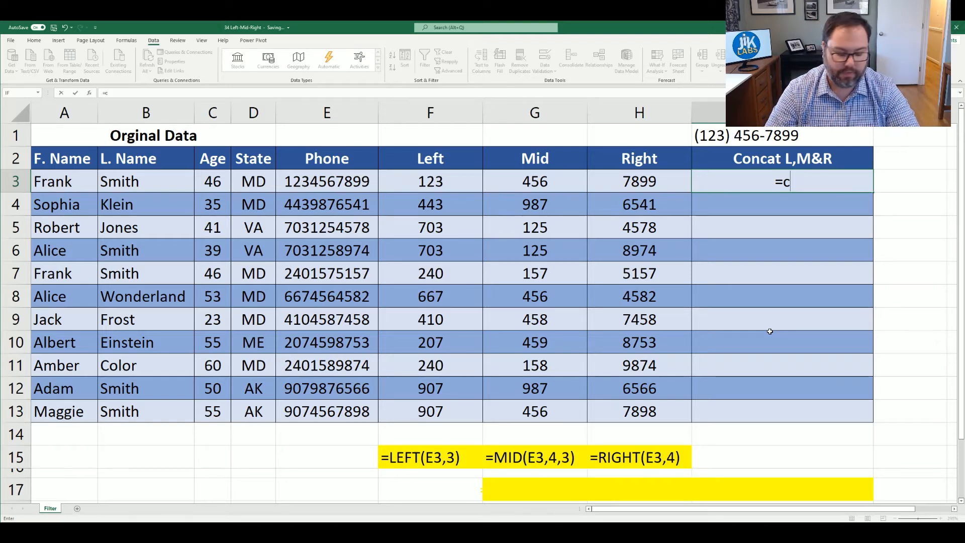
pyautogui.write('onc')
pyautogui.press('Tab')
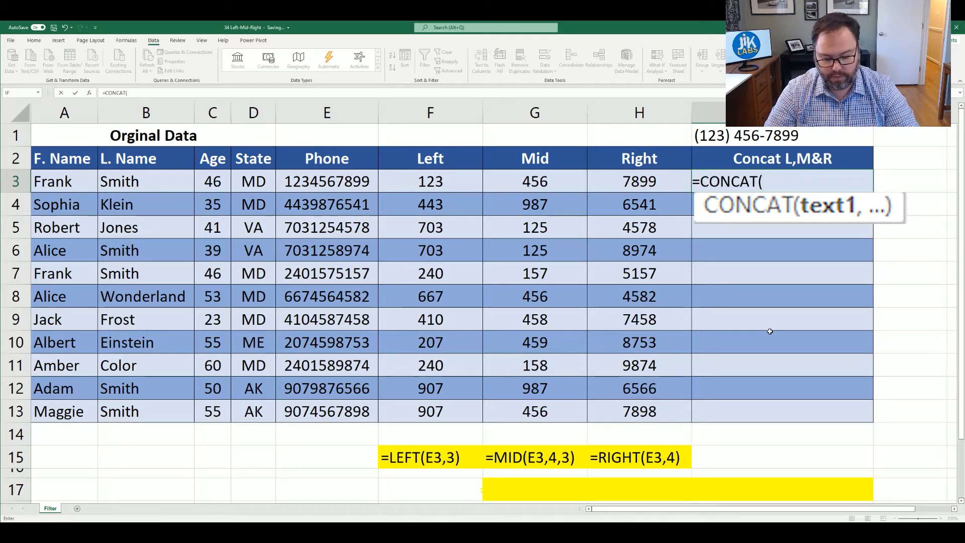
pyautogui.write('"(",')
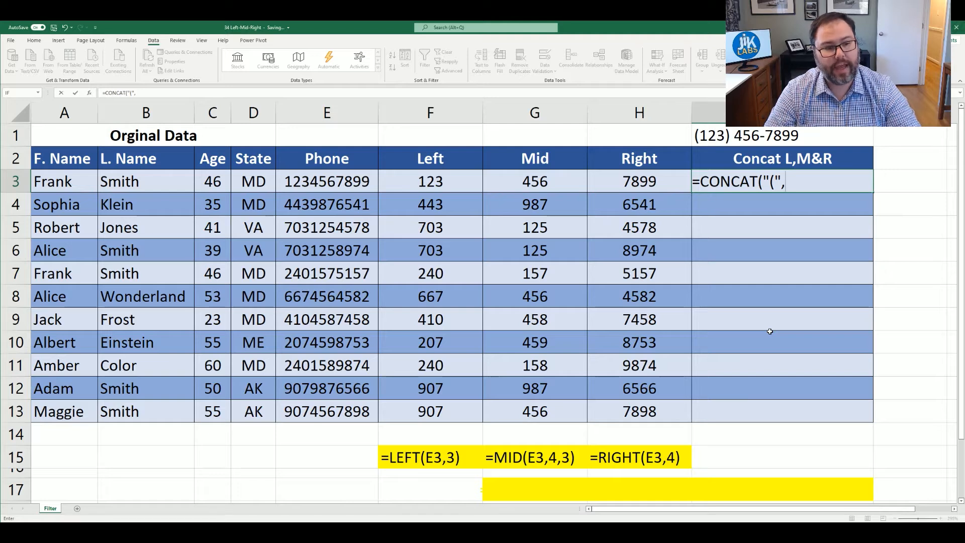
pyautogui.write(';eft')
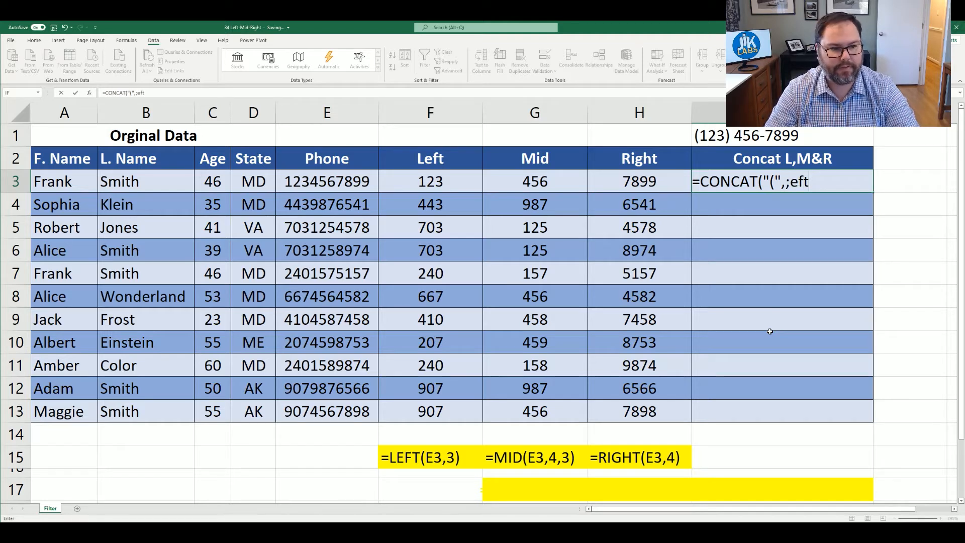
pyautogui.press('BackSpace')
pyautogui.press('BackSpace')
pyautogui.press('BackSpace')
pyautogui.press('BackSpace')
pyautogui.write('left(')
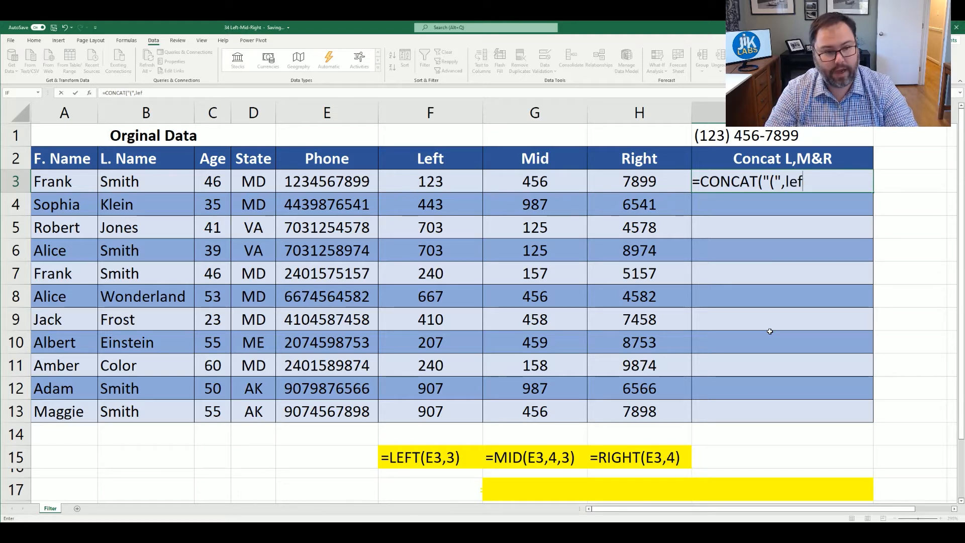
pyautogui.click(318, 180)
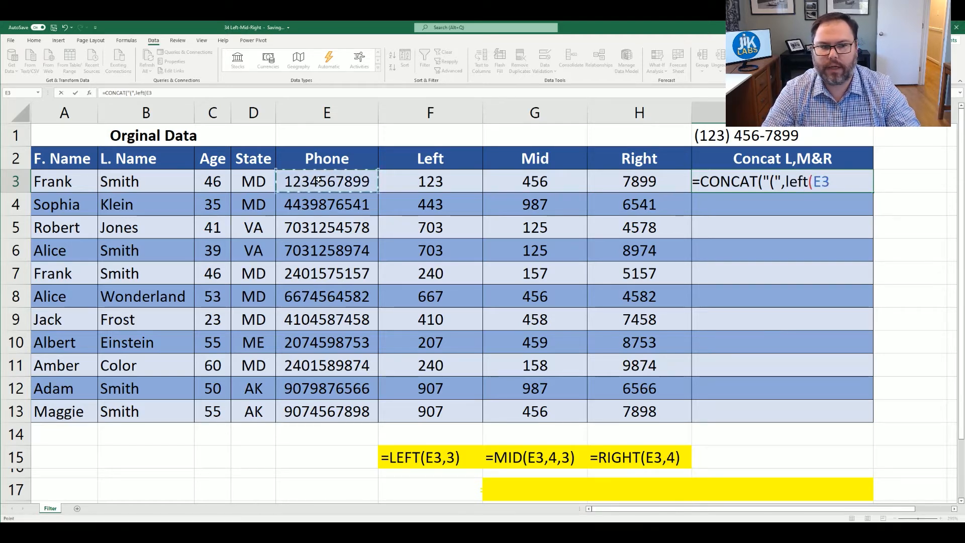
pyautogui.write(',3')
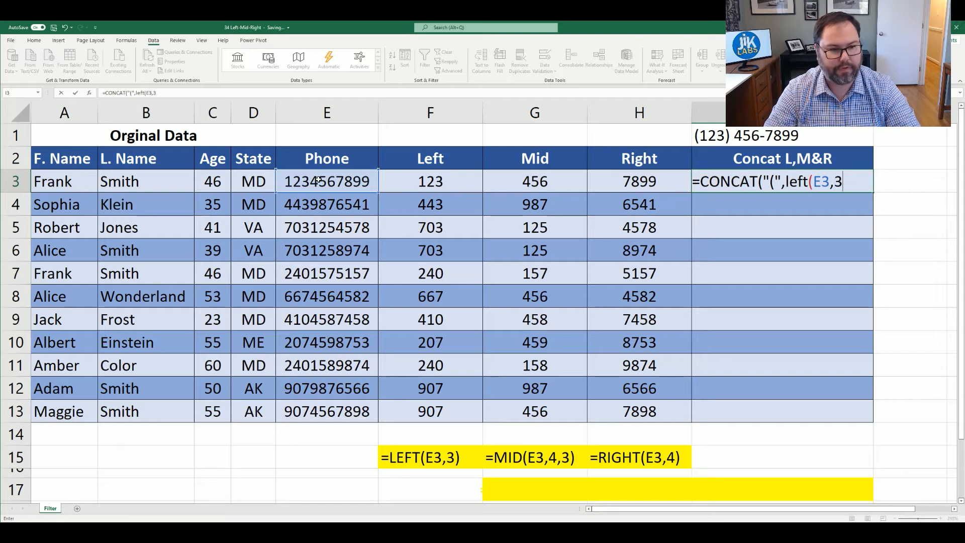
pyautogui.write(')')
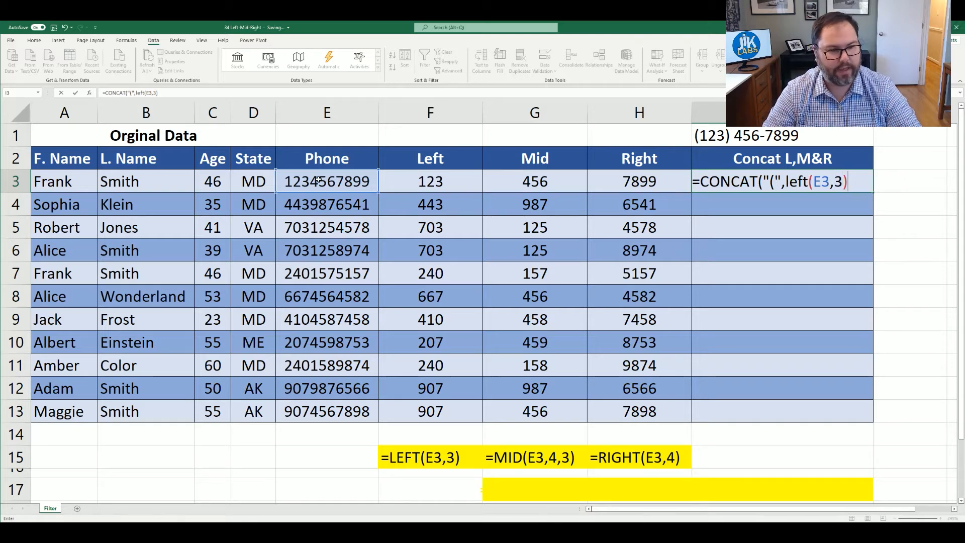
# Extend the CONCAT formula in I3 with the text ") ", including a trailing space, followed by MID(E3,4,3).
pyautogui.write(',')
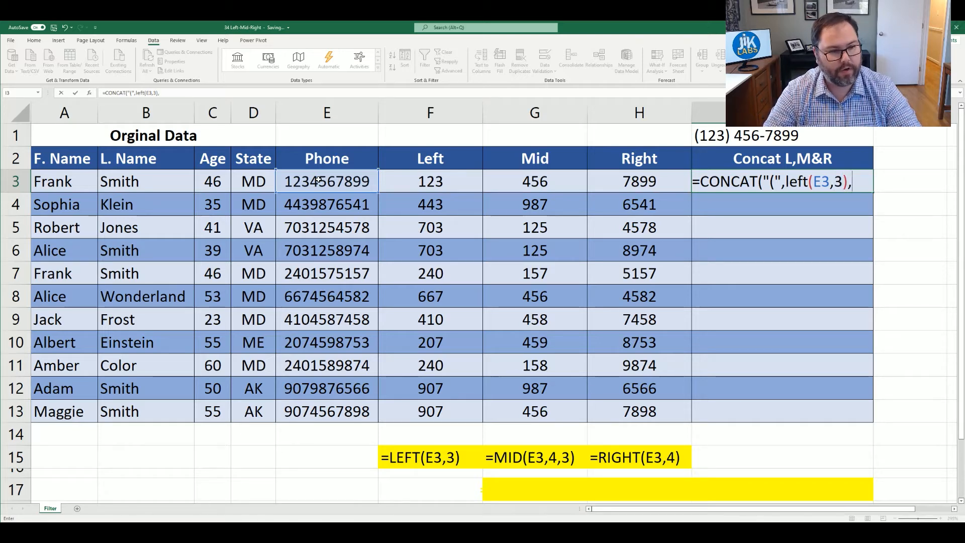
pyautogui.write('")')
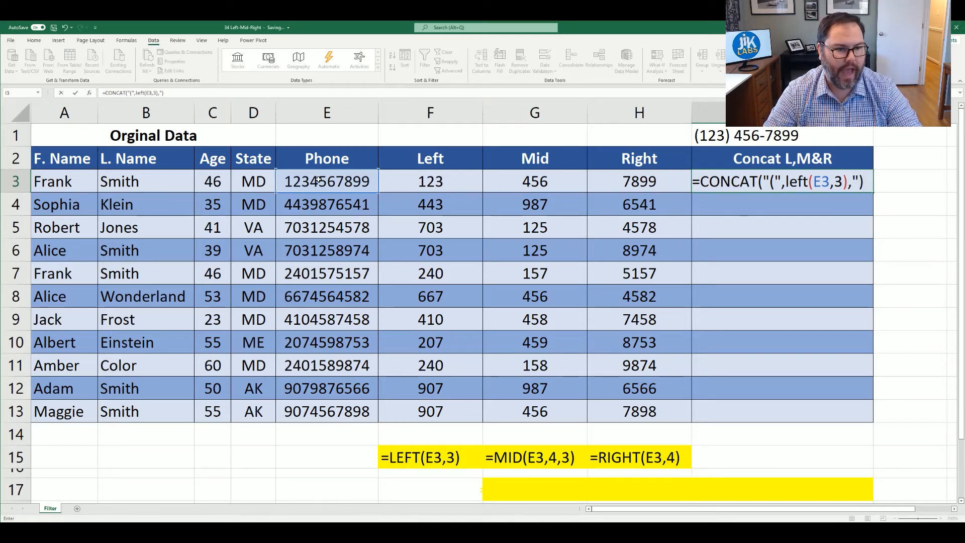
pyautogui.write(' "')
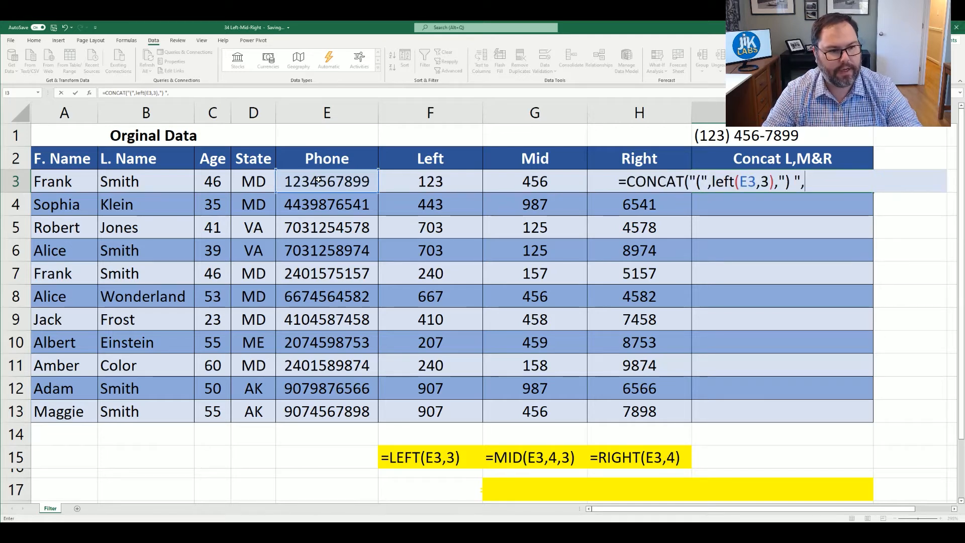
pyautogui.write(',mid')
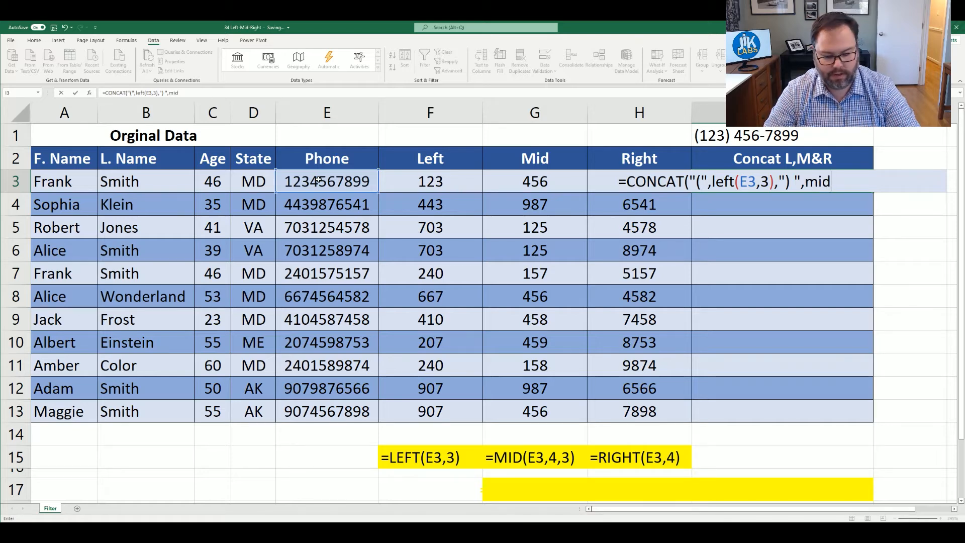
pyautogui.write('(')
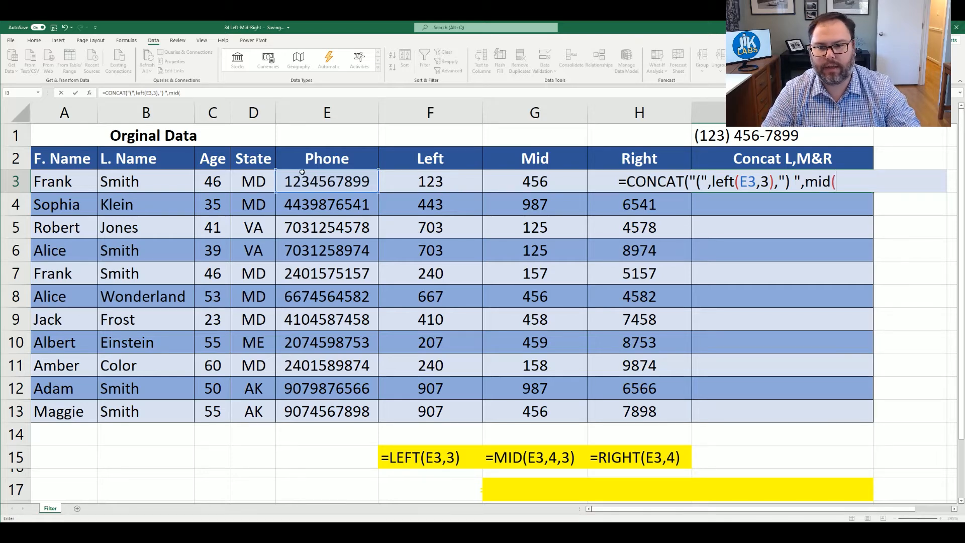
pyautogui.click(303, 174)
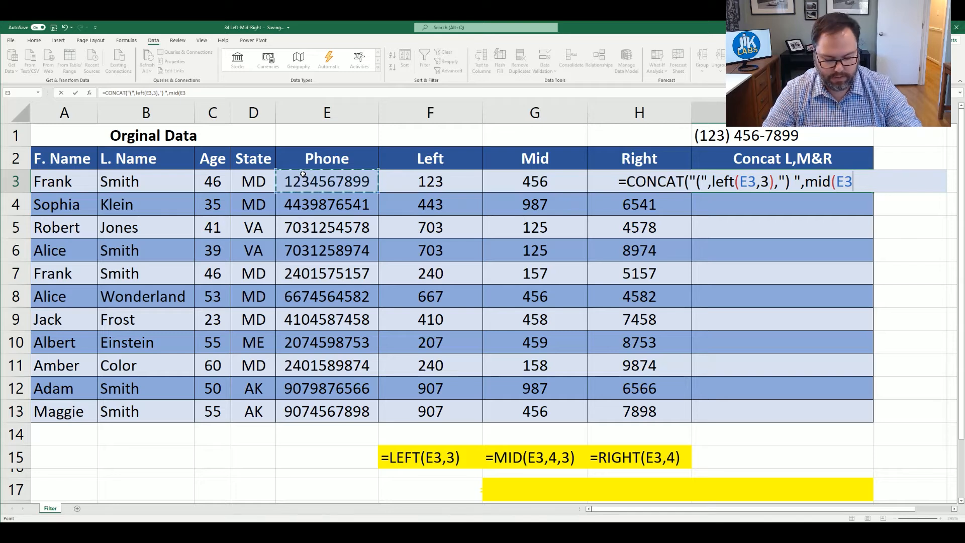
pyautogui.write(',4')
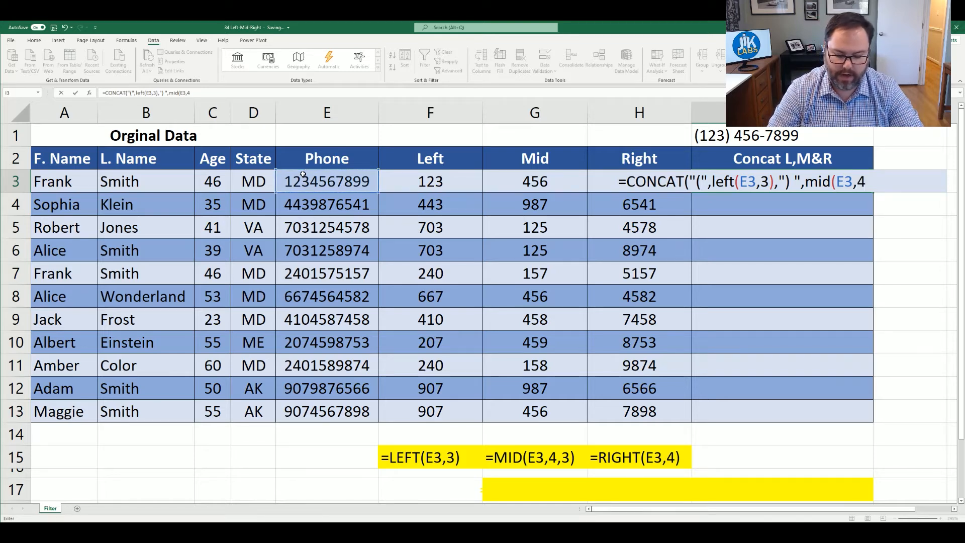
pyautogui.write(',3')
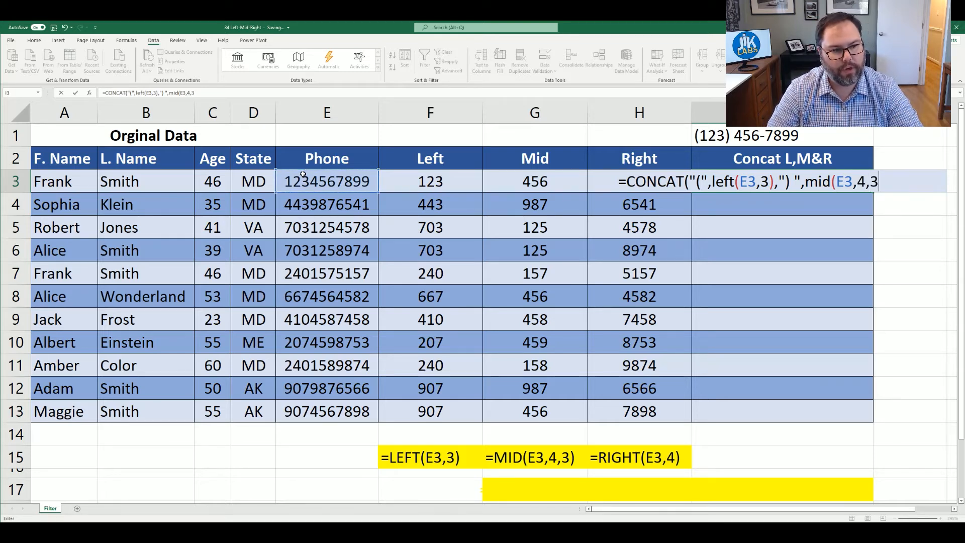
pyautogui.write(')')
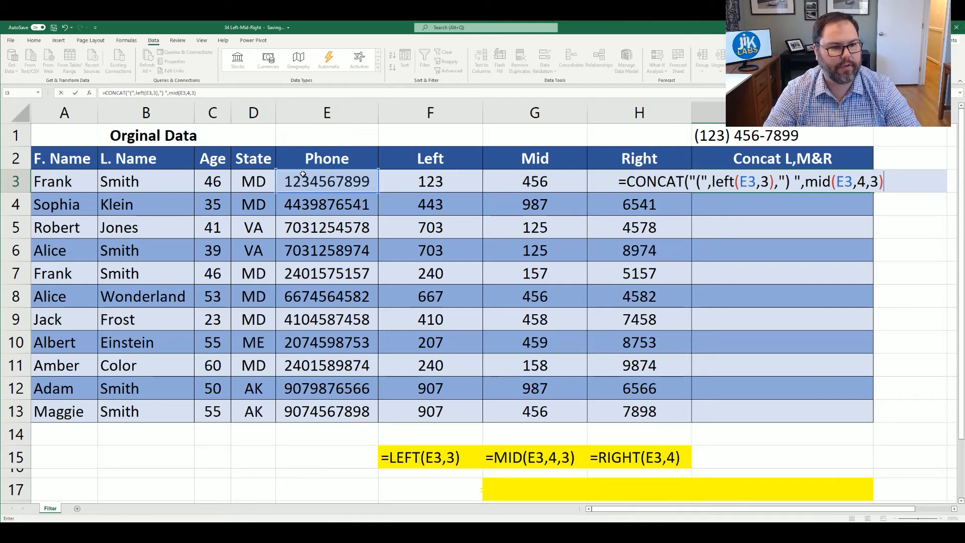
# Complete the CONCAT formula in I3 with the hyphen text "-" and RIGHT(E3,4), and enter it.
pyautogui.write(',')
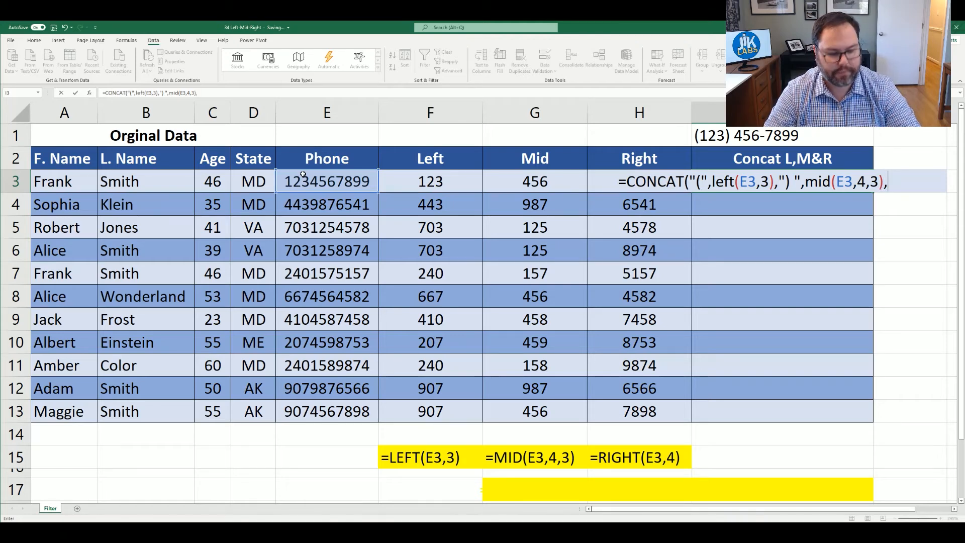
pyautogui.write('"')
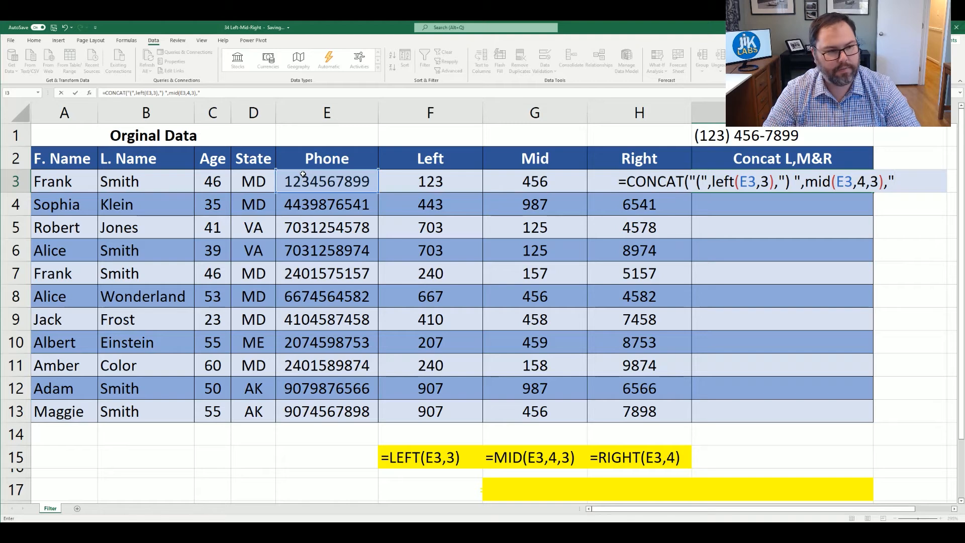
pyautogui.write('-"')
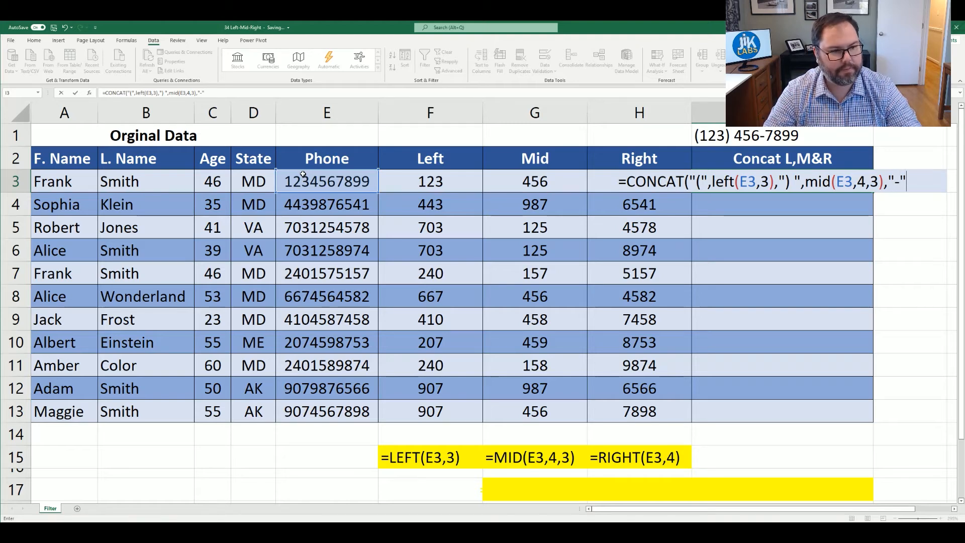
pyautogui.write(',right(')
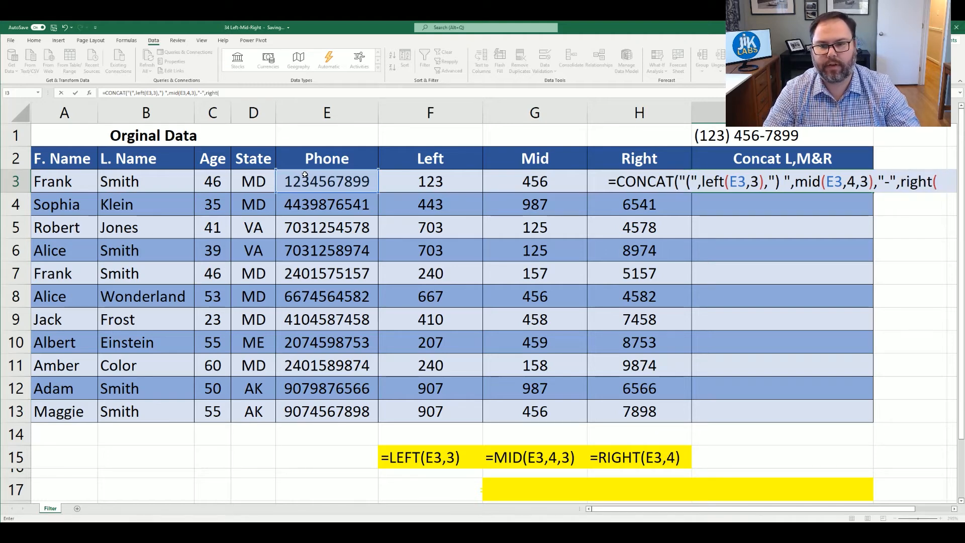
pyautogui.click(305, 175)
pyautogui.write(',')
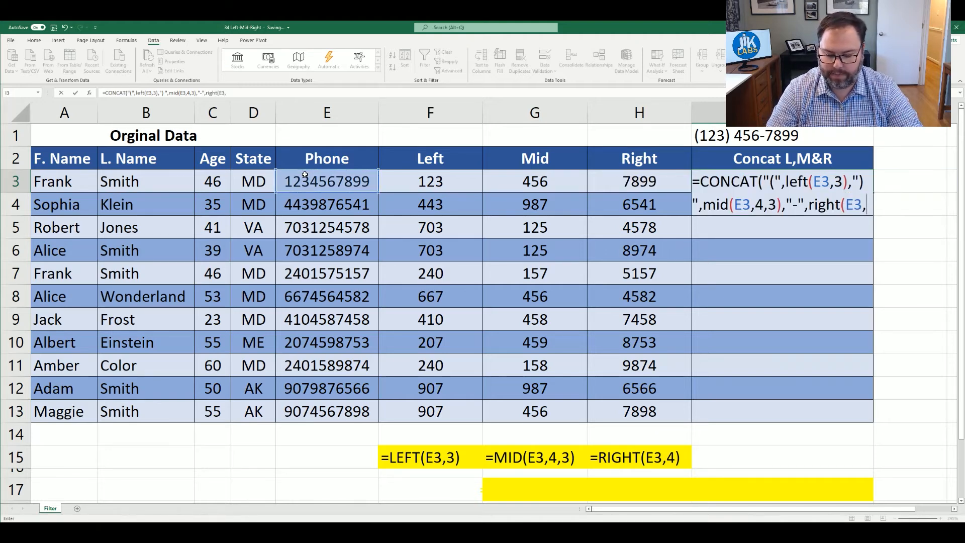
pyautogui.write('4')
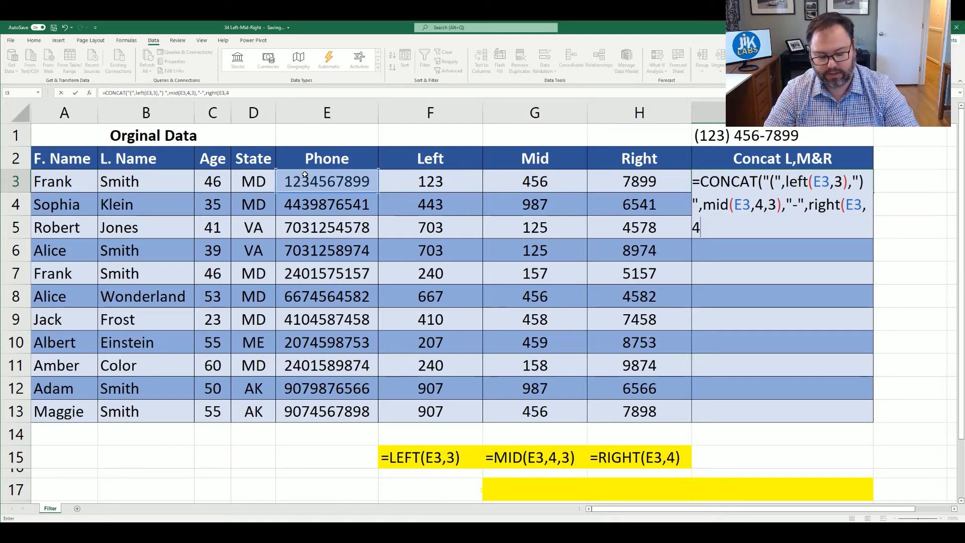
pyautogui.write(')')
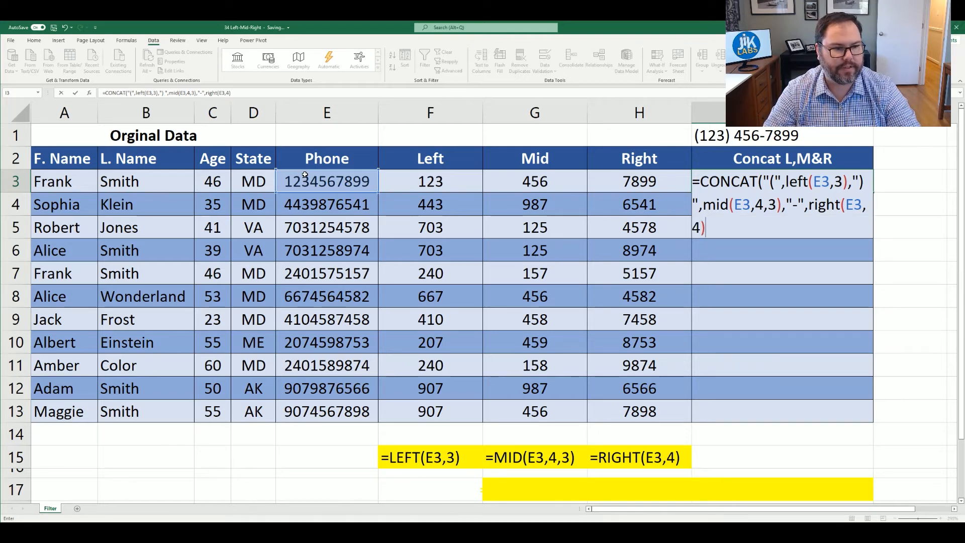
pyautogui.write(')')
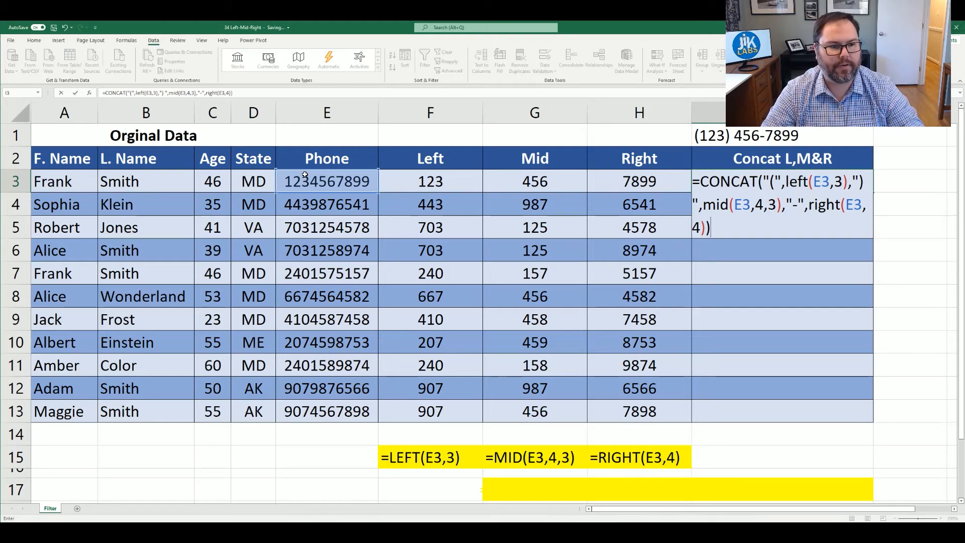
pyautogui.press('Return')
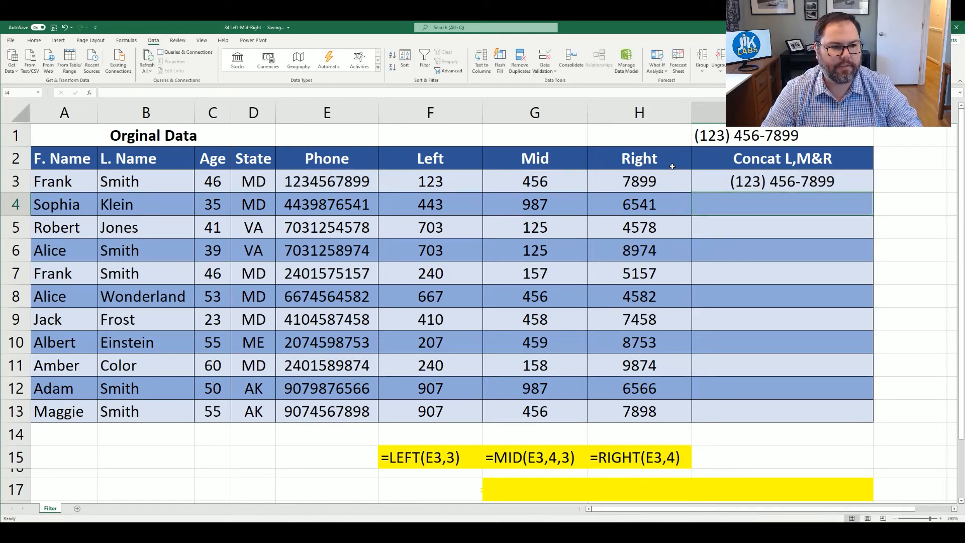
# Copy the CONCAT formula from I3 down the Concat L,M&R column through row 13.
pyautogui.click(813, 179)
pyautogui.hotkey('ctrl', 'c')
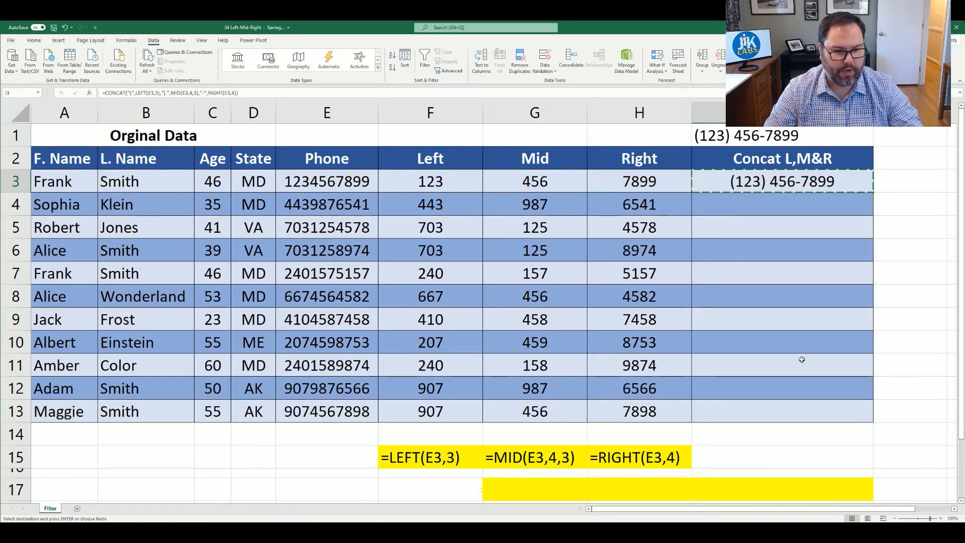
pyautogui.keyDown('shift'); pyautogui.click(774, 408); pyautogui.keyUp('shift')
pyautogui.hotkey('ctrl', 'v')
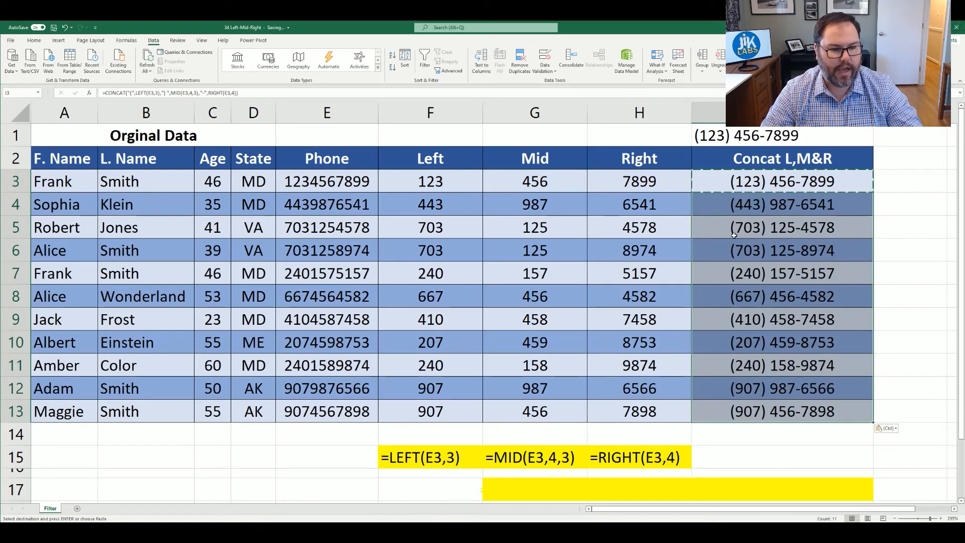
pyautogui.click(789, 250)
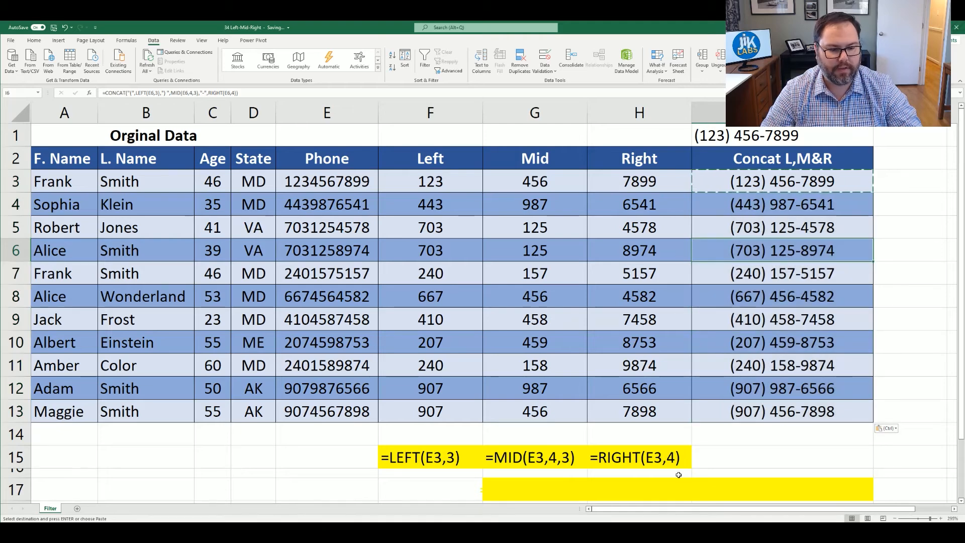
# Set the font color of the yellow cell I17 to black to reveal its CONCAT formula text, and end the copy mode.
pyautogui.click(760, 485)
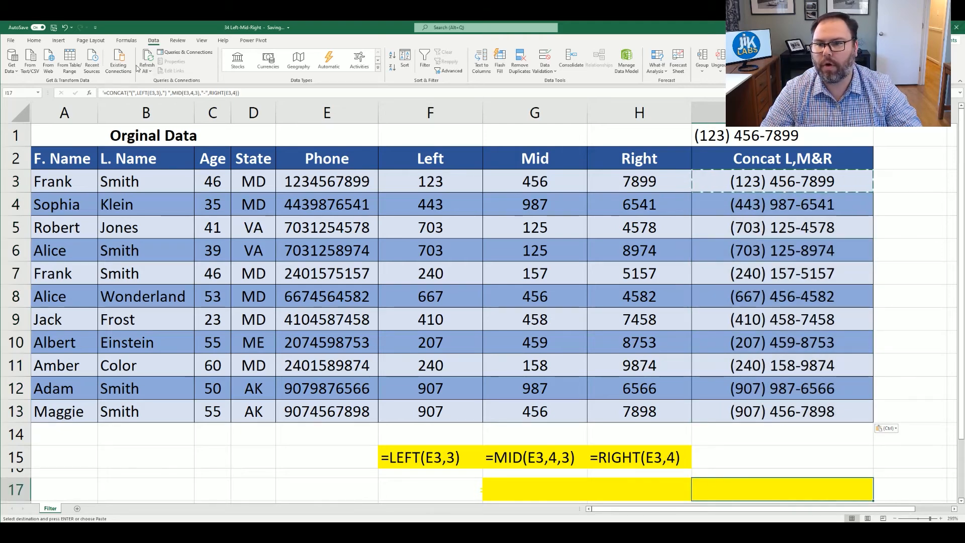
pyautogui.click(34, 40)
pyautogui.press('Escape')
pyautogui.click(738, 443)
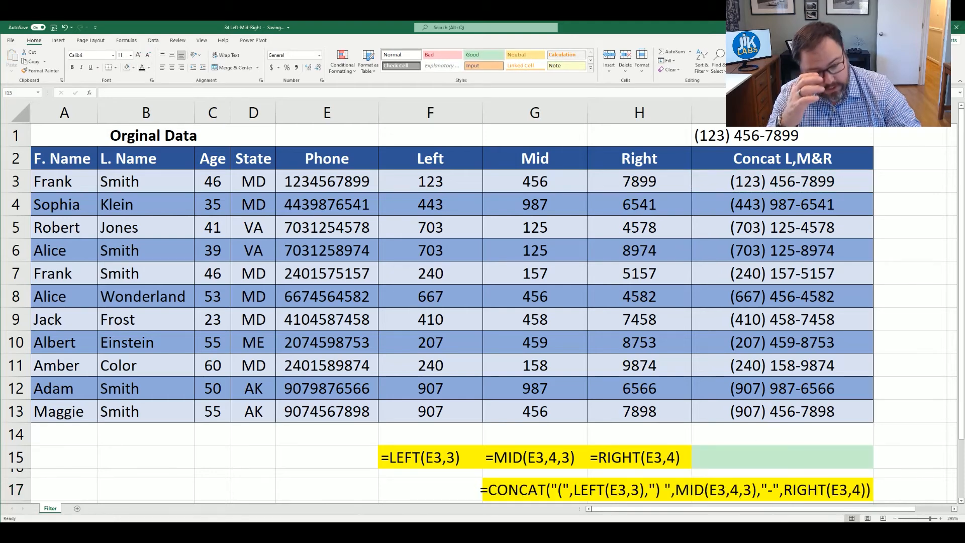
pyautogui.click(622, 135)
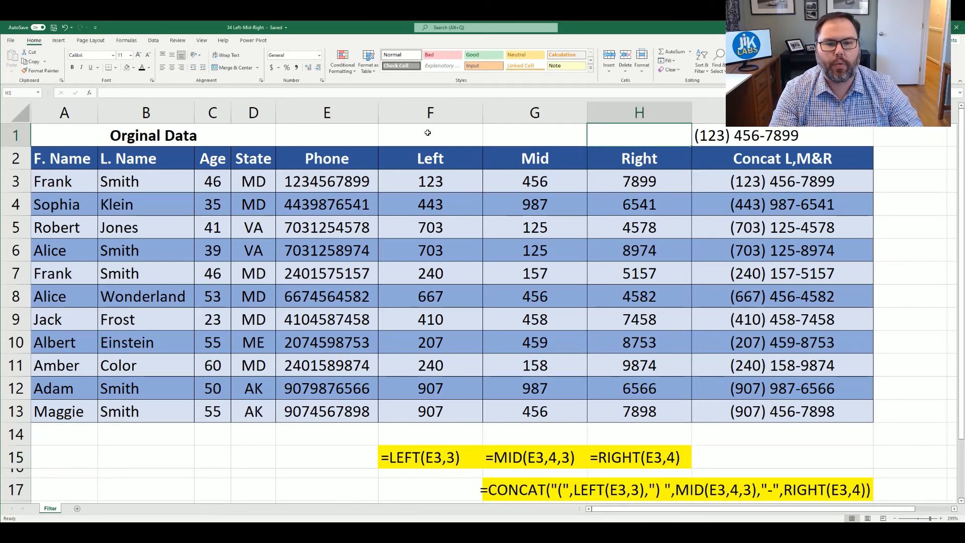